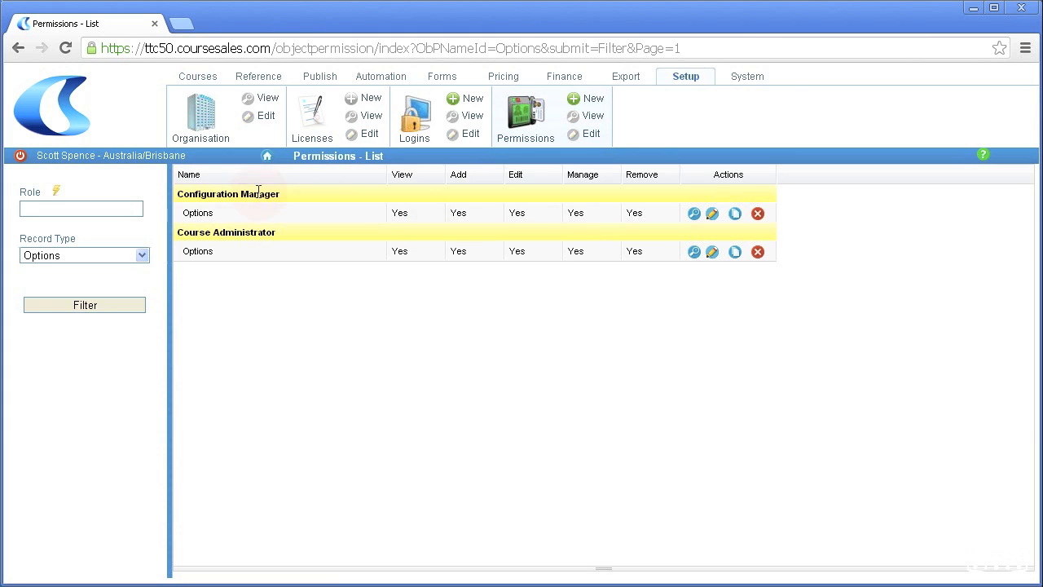
Log out of the current session and log back in with the prefilled credentials.
click(19, 156)
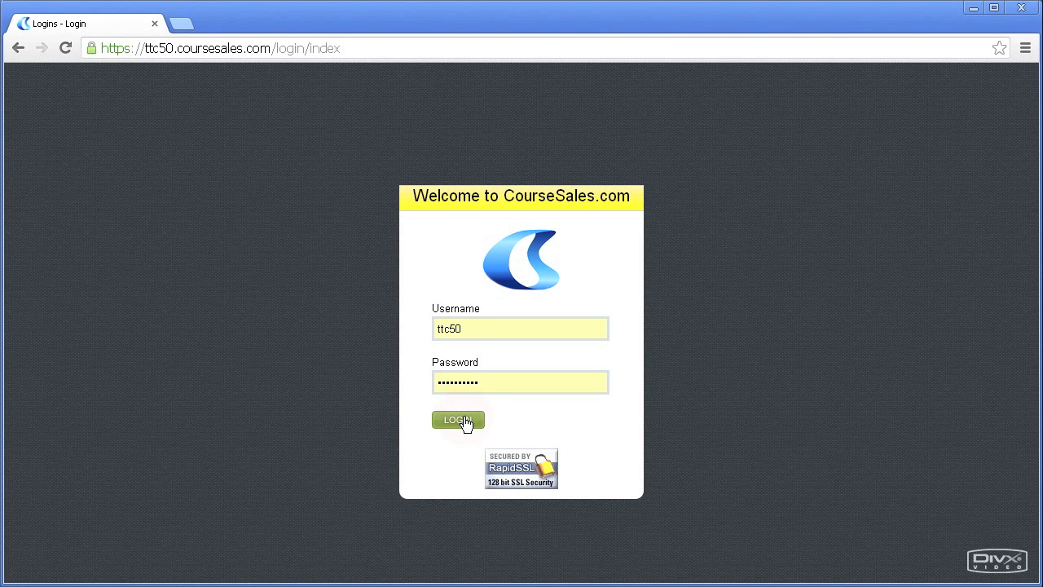
click(466, 424)
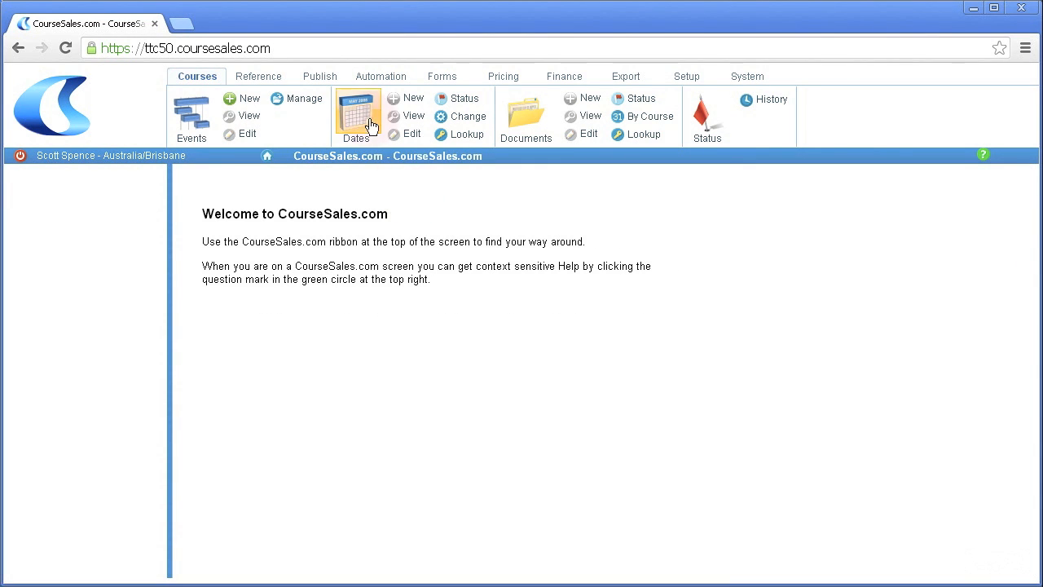
Open the tree view of the Course Categories option from the list of publishing options.
click(325, 83)
click(202, 124)
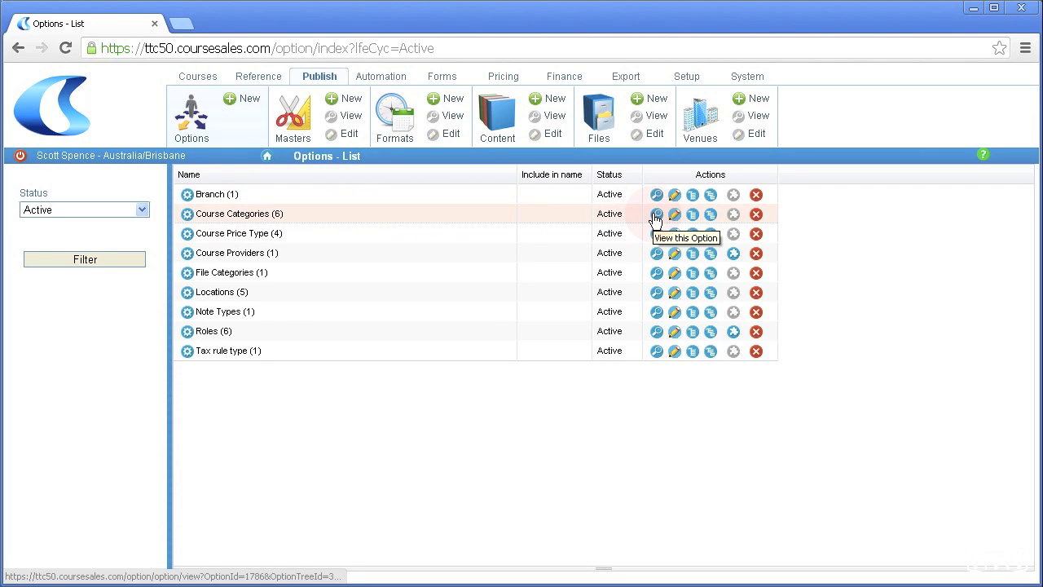
click(711, 217)
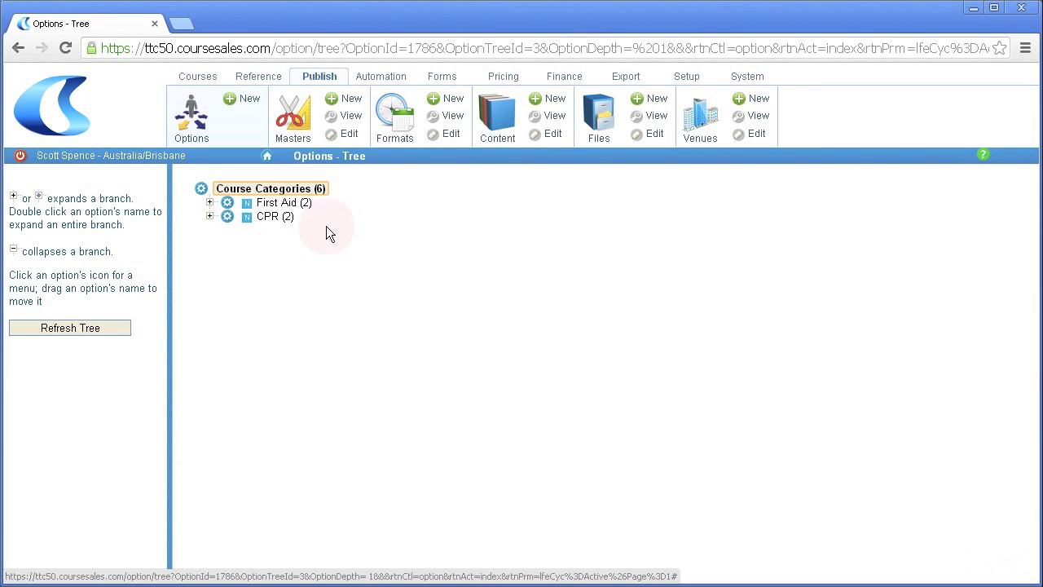
Add a course category named Emergency Response with status Active before the CPR node.
click(227, 217)
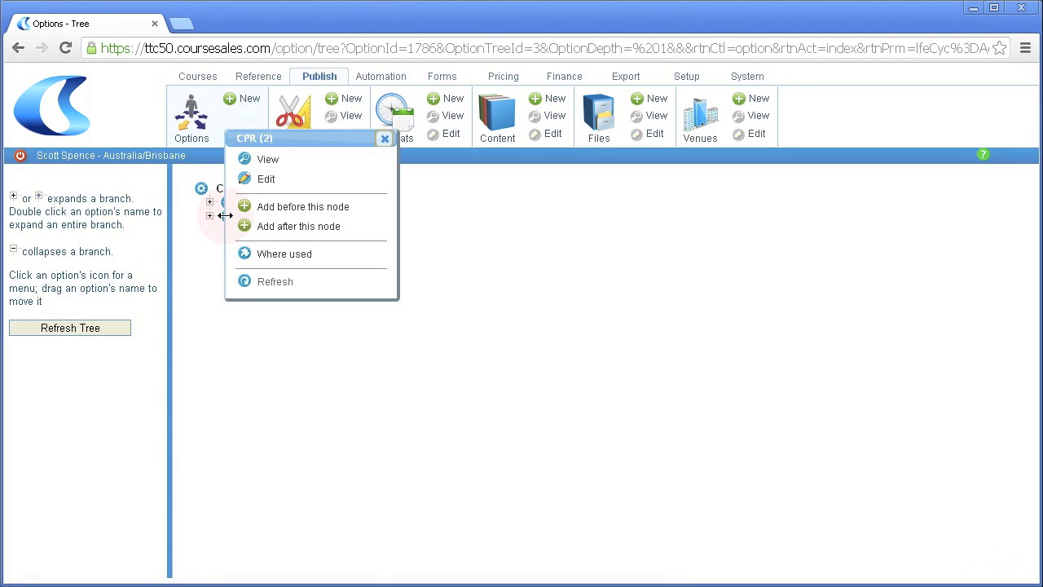
click(279, 209)
text(Emergency Response)
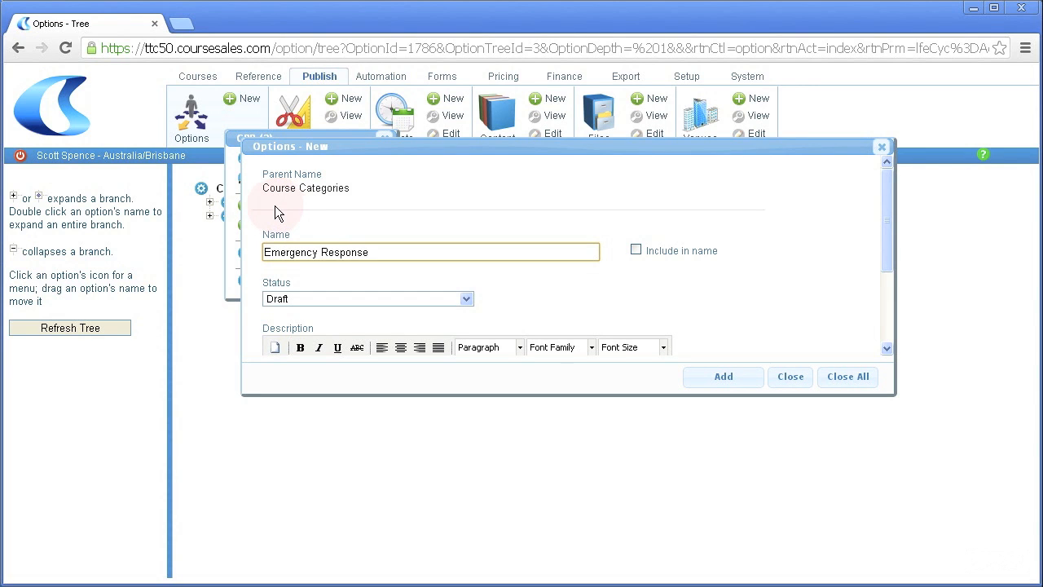
click(300, 299)
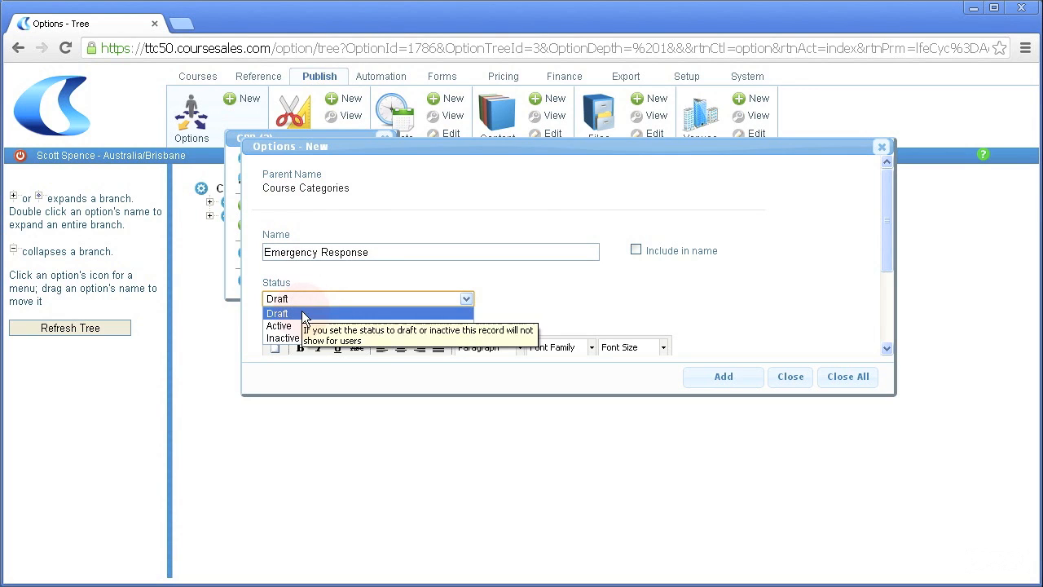
click(302, 324)
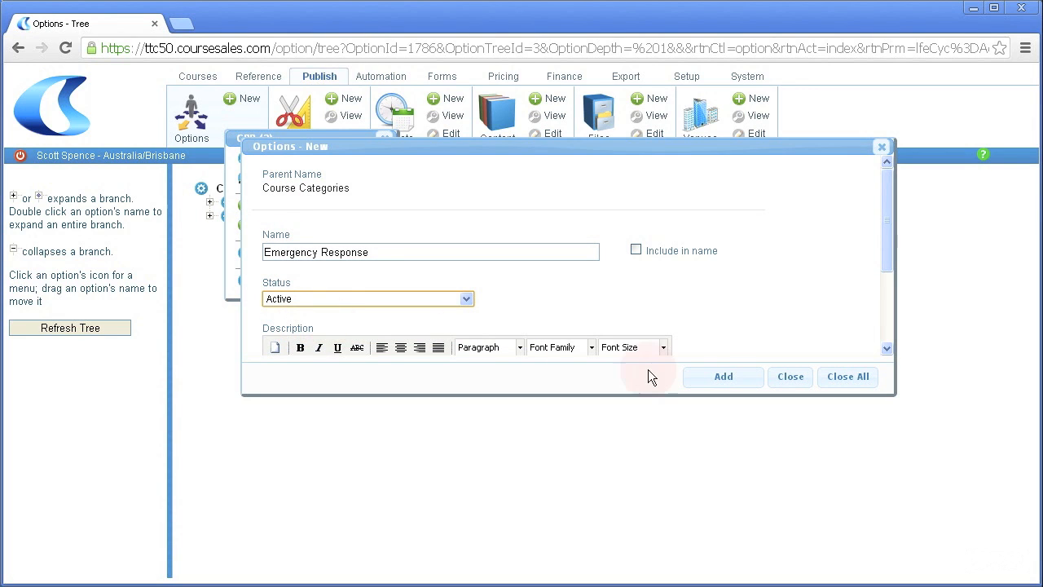
click(714, 375)
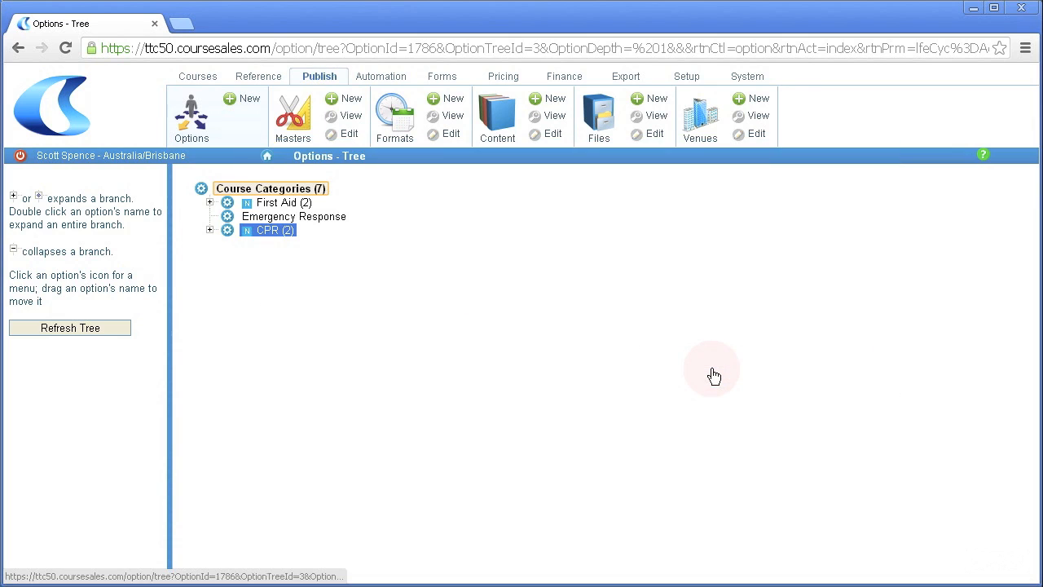
Add a child category named Basics with status Active under Emergency Response.
click(227, 218)
click(274, 239)
click(285, 237)
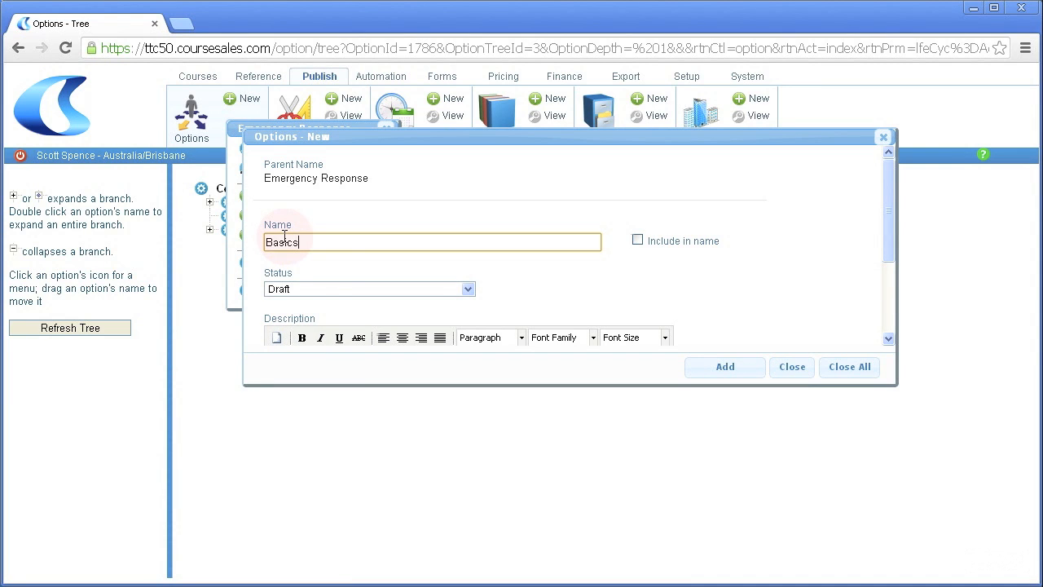
click(359, 294)
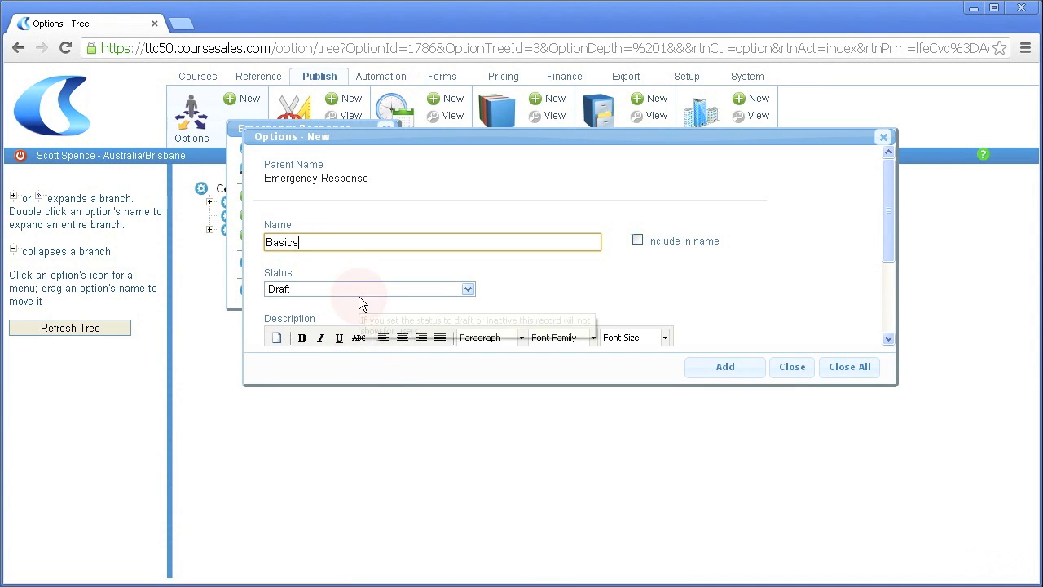
click(361, 315)
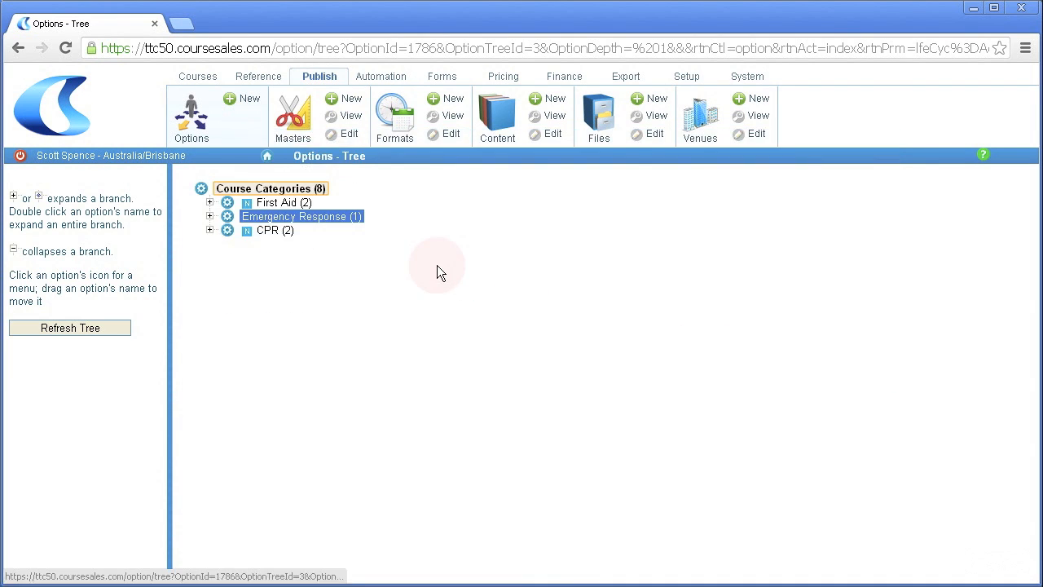
Expand Emergency Response and add a category named Advanced with status Active after Basics.
click(209, 216)
click(241, 232)
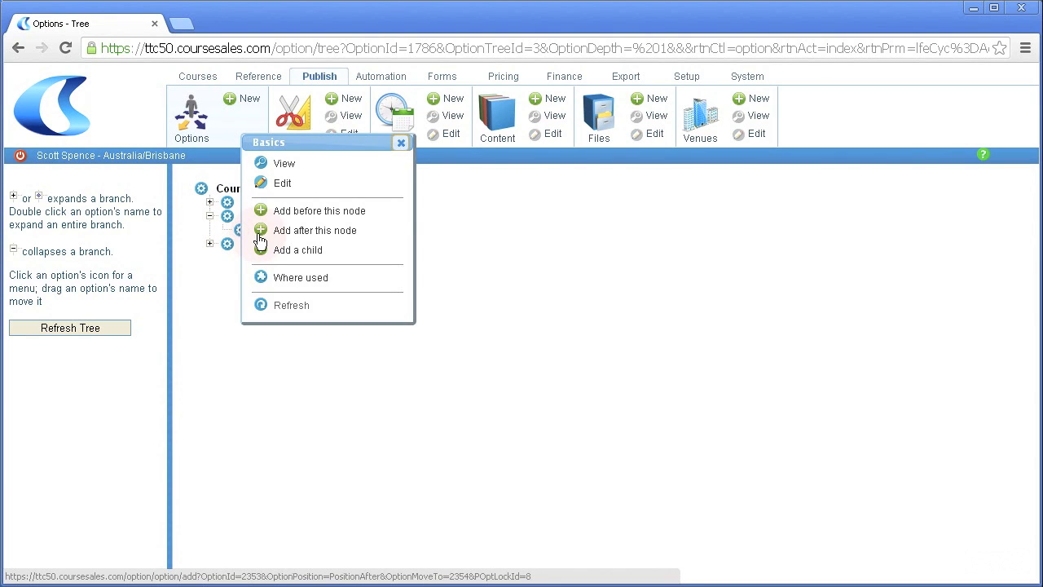
click(291, 232)
click(389, 252)
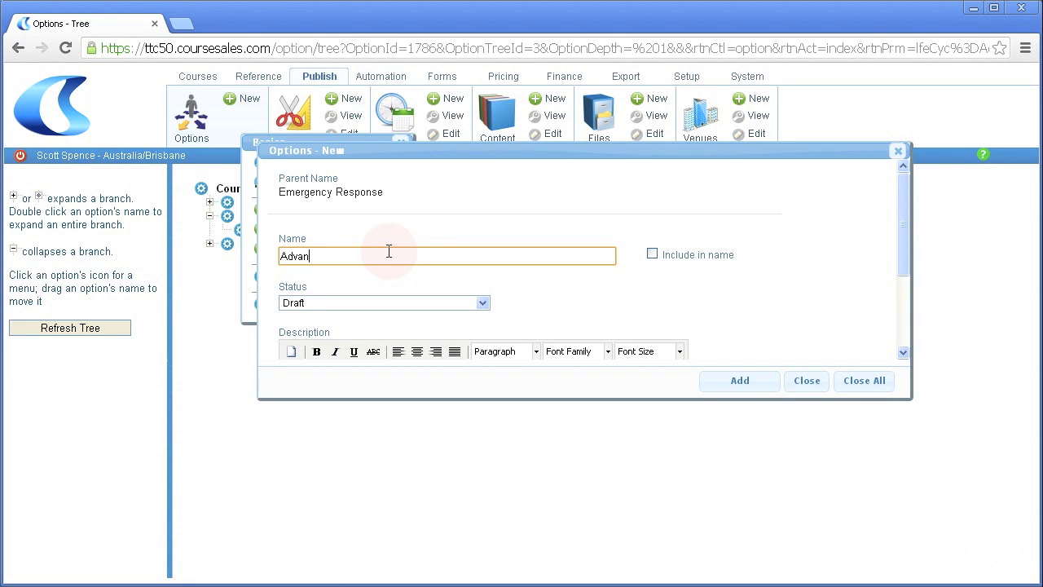
click(380, 303)
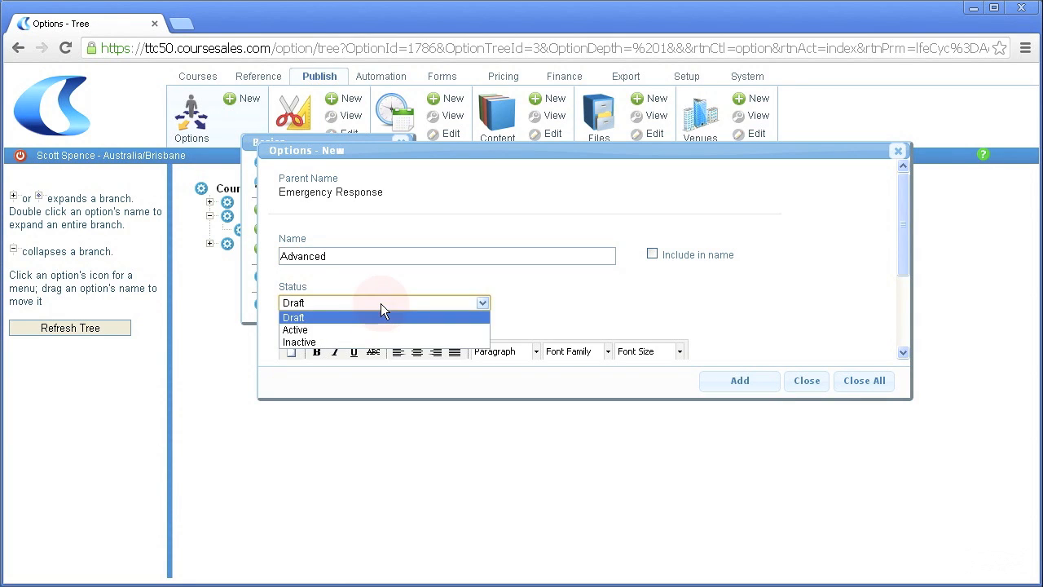
click(394, 328)
click(722, 379)
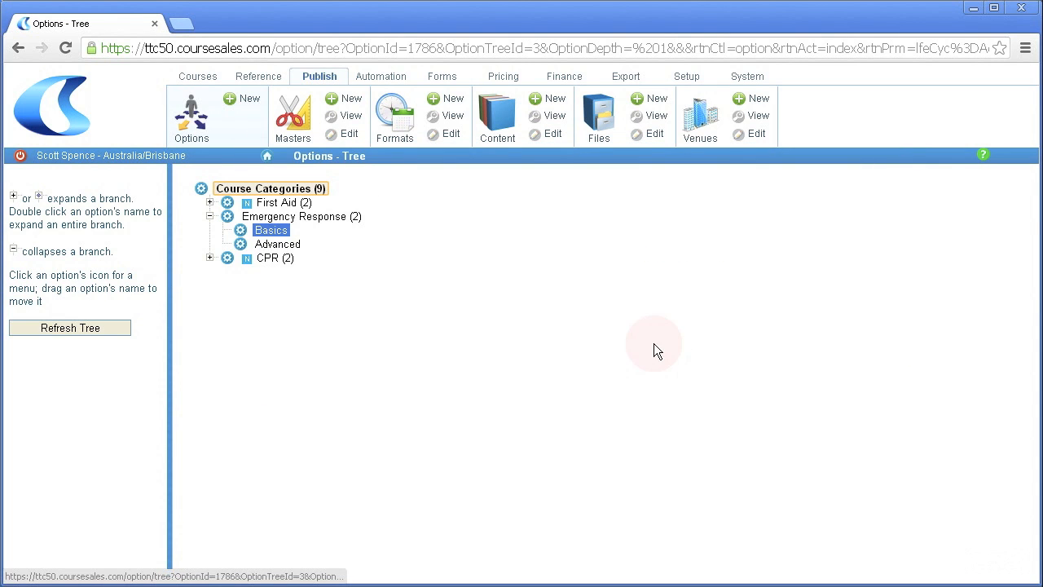
Check how the new categories are named in a new content record's Course Category choices, then return without adding it.
click(533, 100)
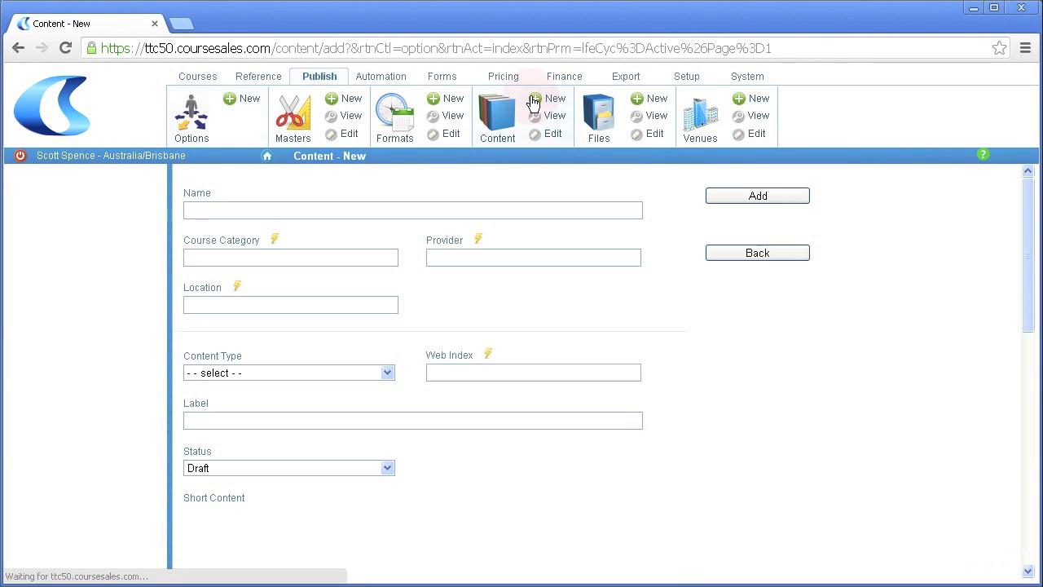
click(275, 242)
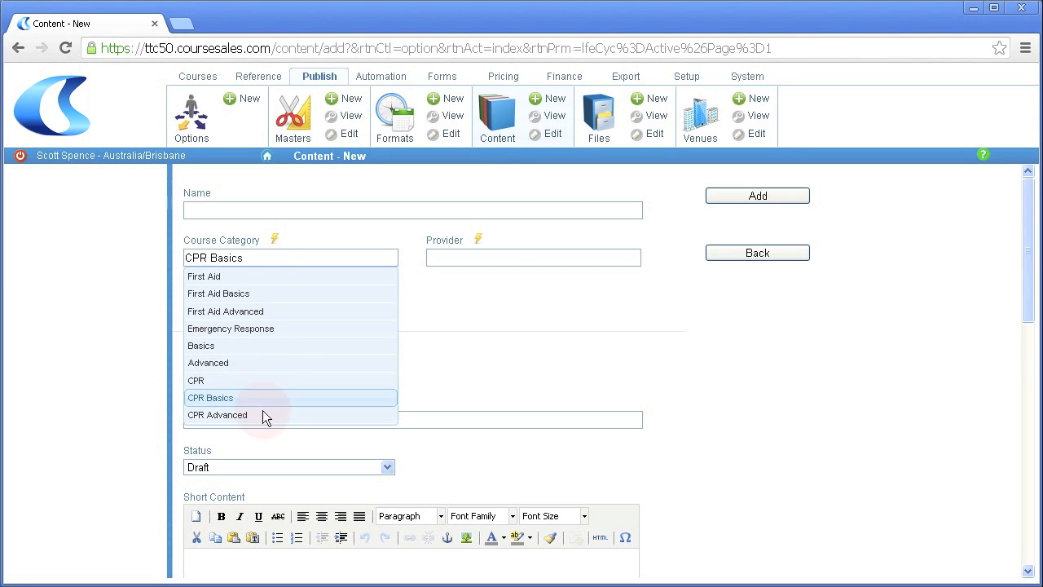
click(733, 258)
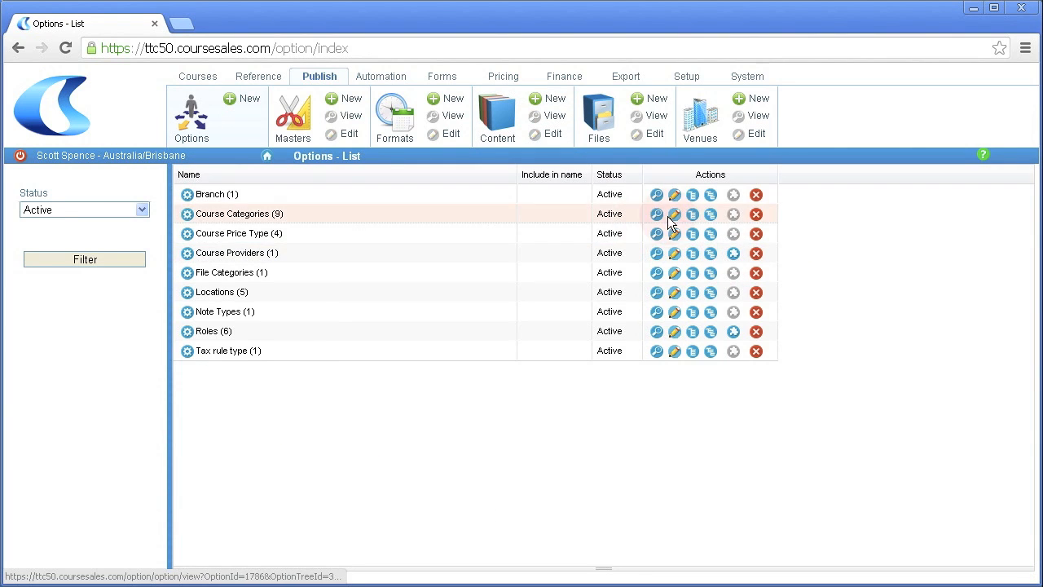
In the Course Categories tree, enable Include in name for Emergency Response and save the option.
click(711, 217)
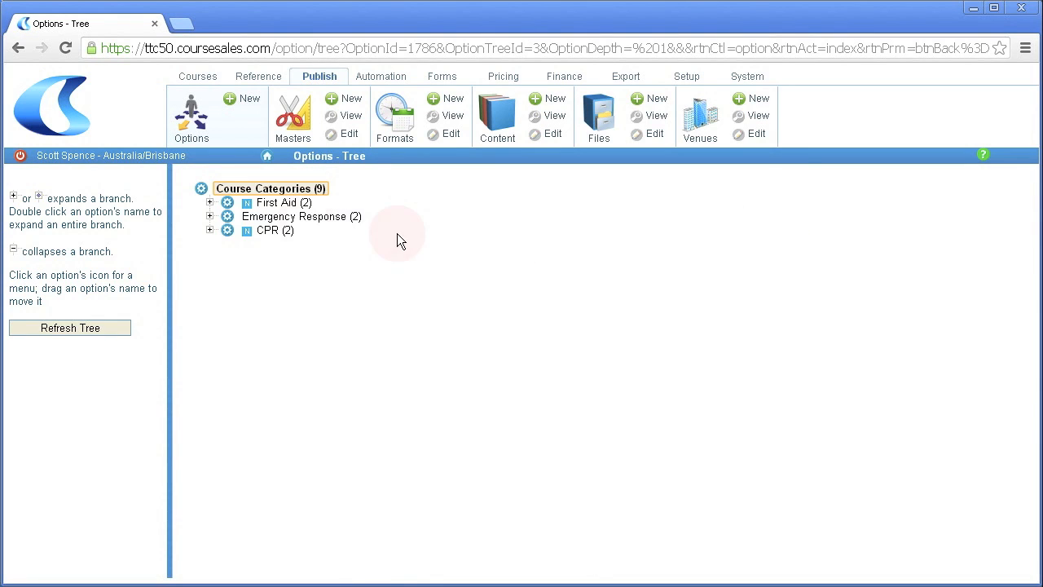
click(209, 217)
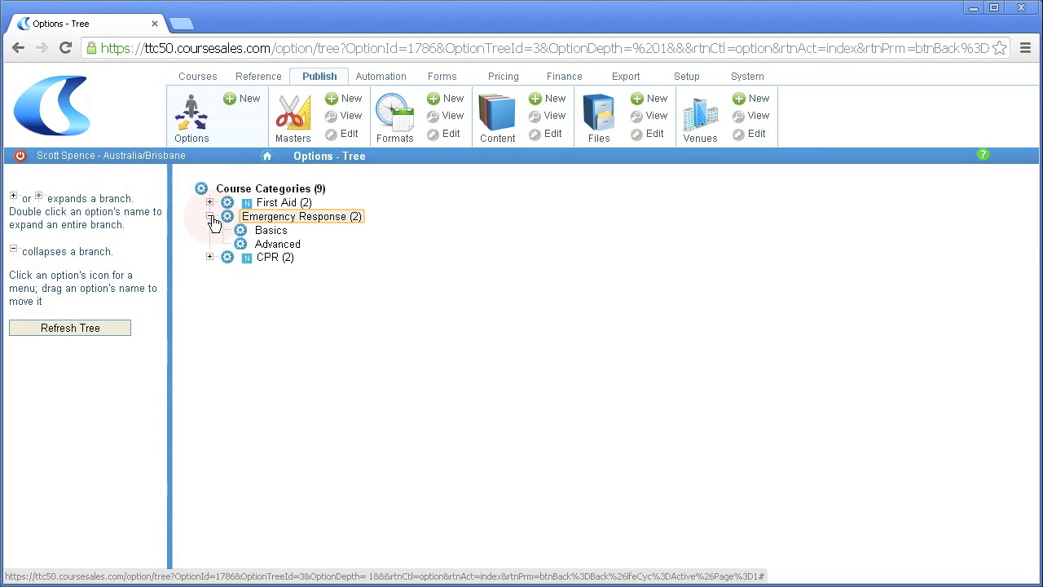
click(228, 216)
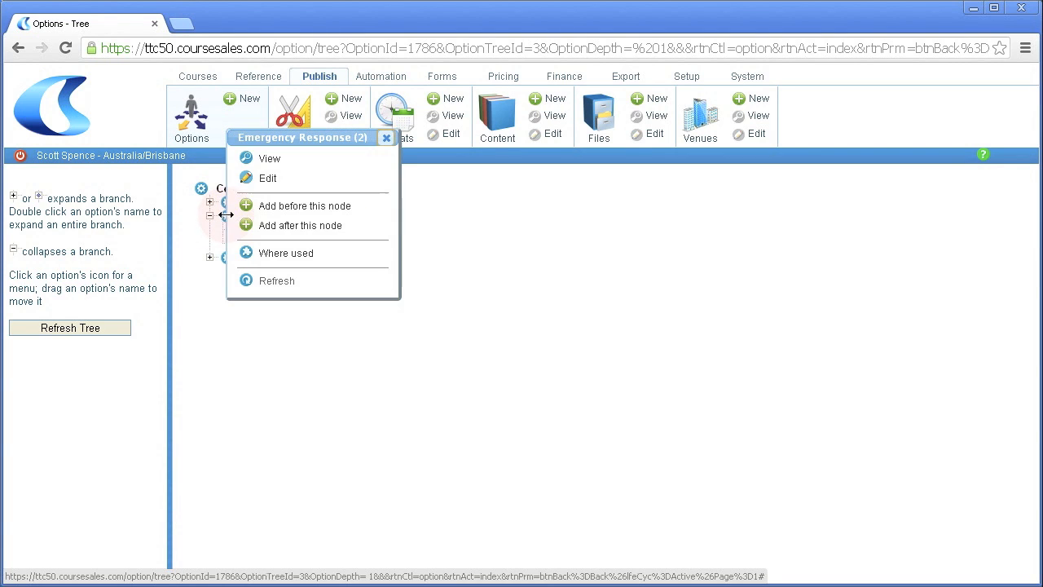
click(268, 179)
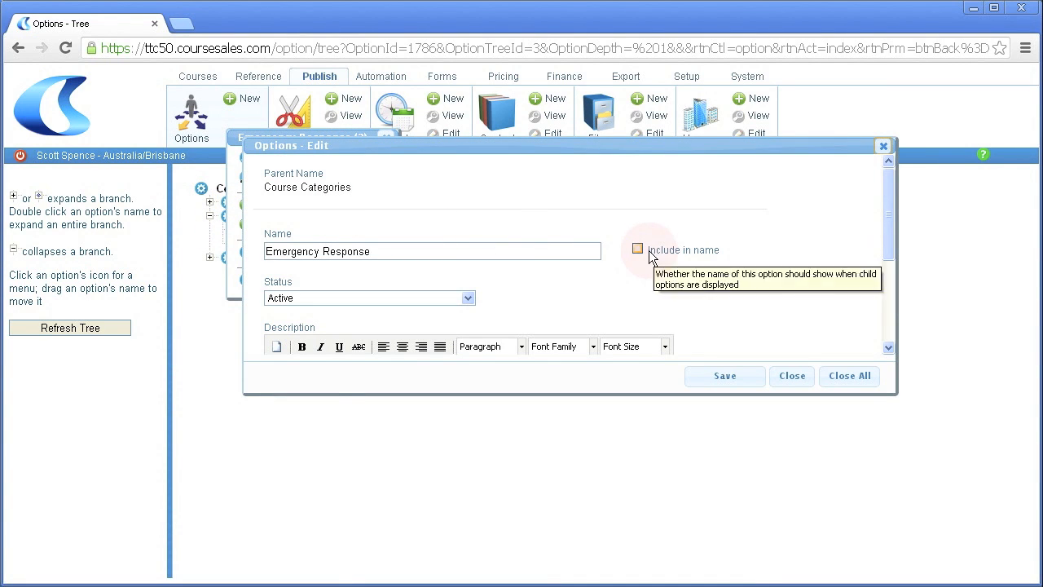
click(733, 380)
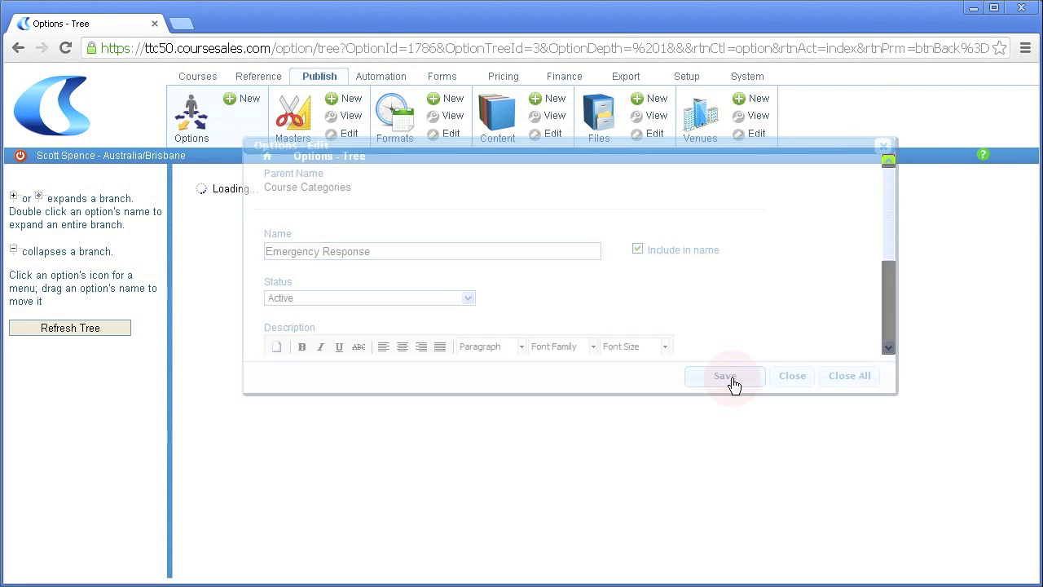
Recheck the Emergency Response subcategory names among a new content record's course categories, then leave the form without adding it.
click(552, 99)
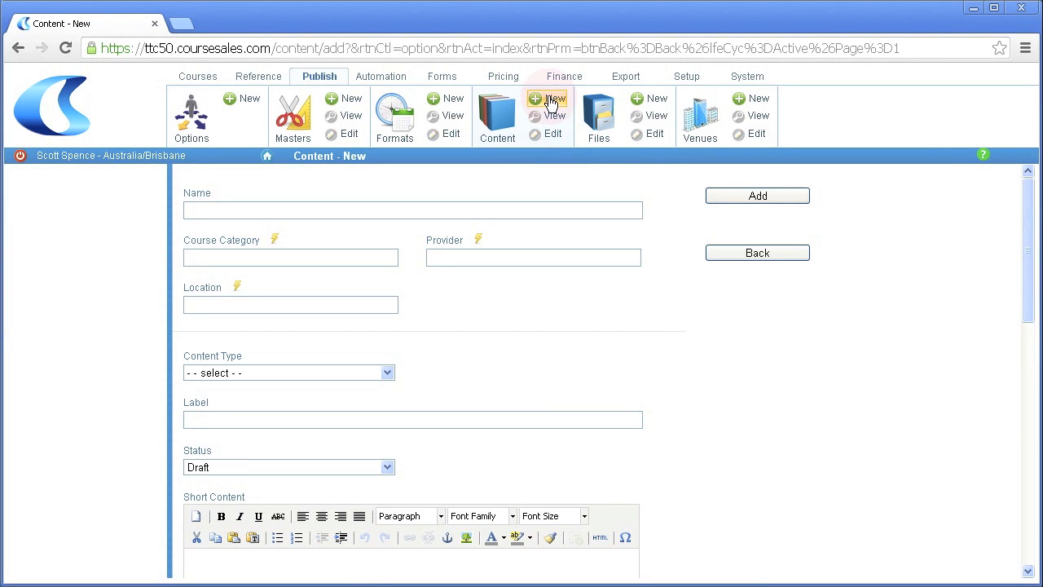
click(274, 242)
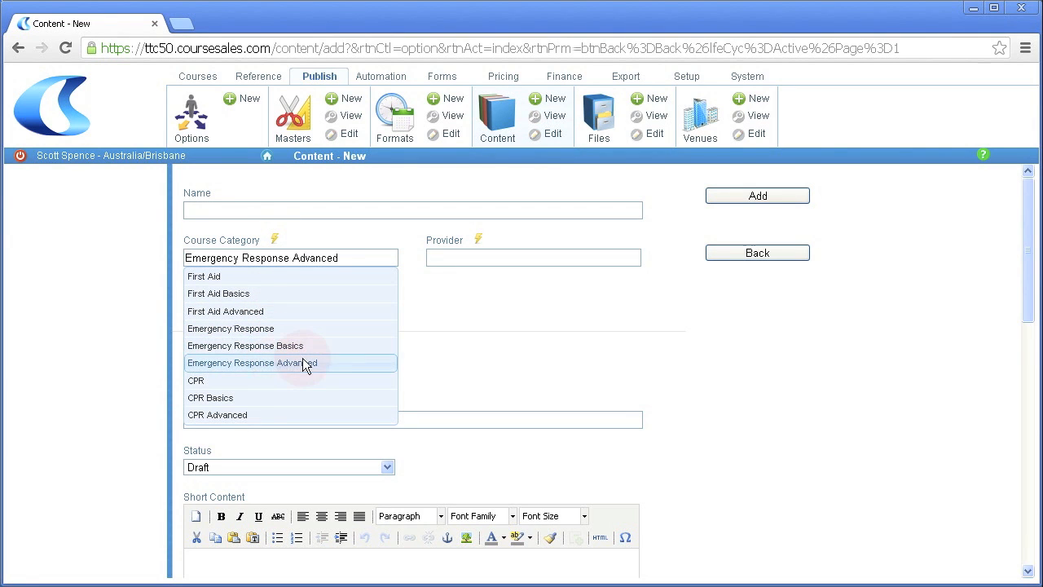
click(746, 256)
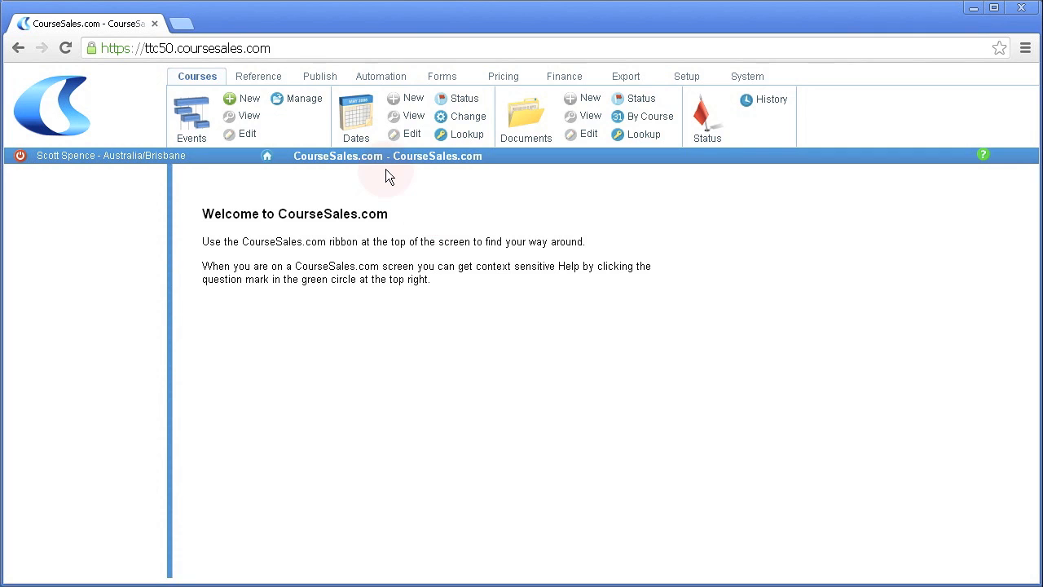
Open the Locations option tree and expand the Australia and Queensland branches.
click(318, 76)
click(193, 117)
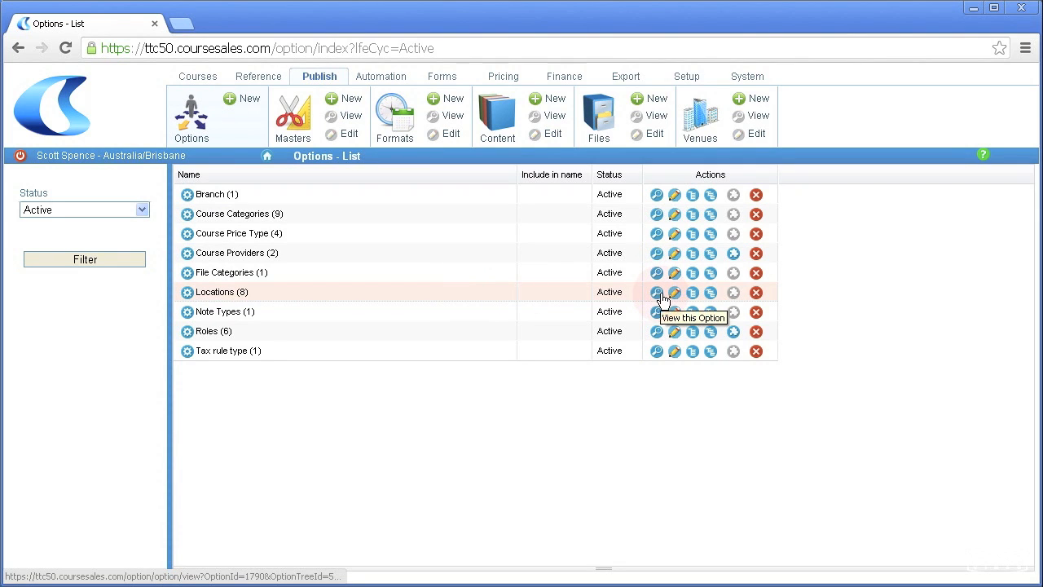
click(711, 295)
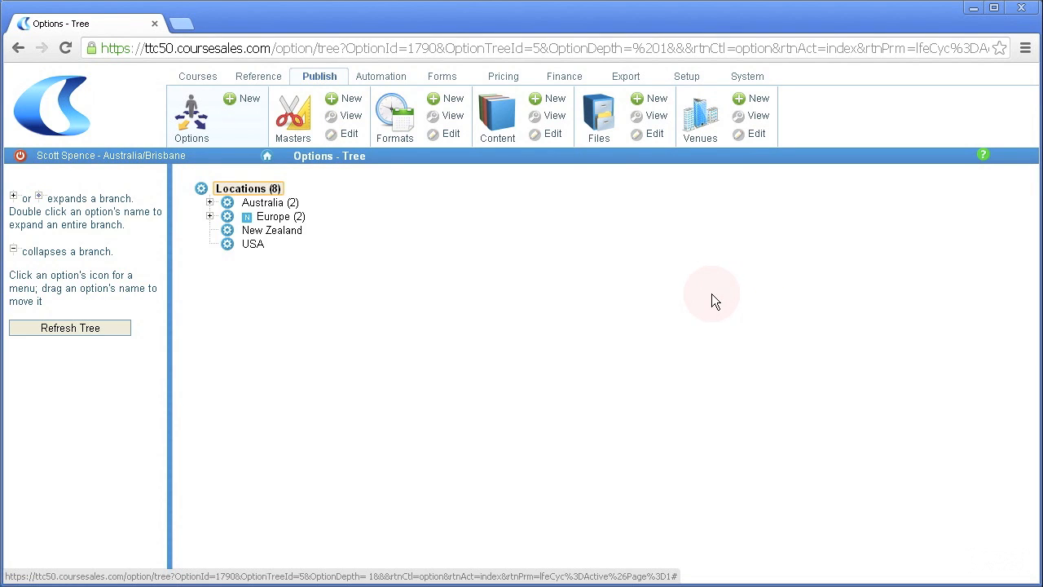
click(210, 203)
click(223, 217)
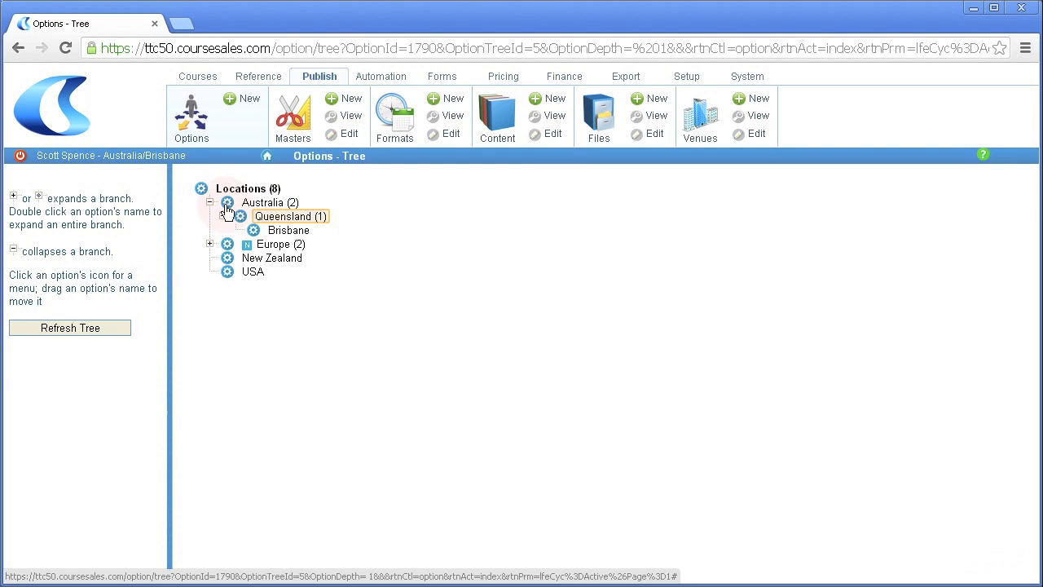
Add a location named New South Wales with status Active before Queensland under Australia.
click(240, 216)
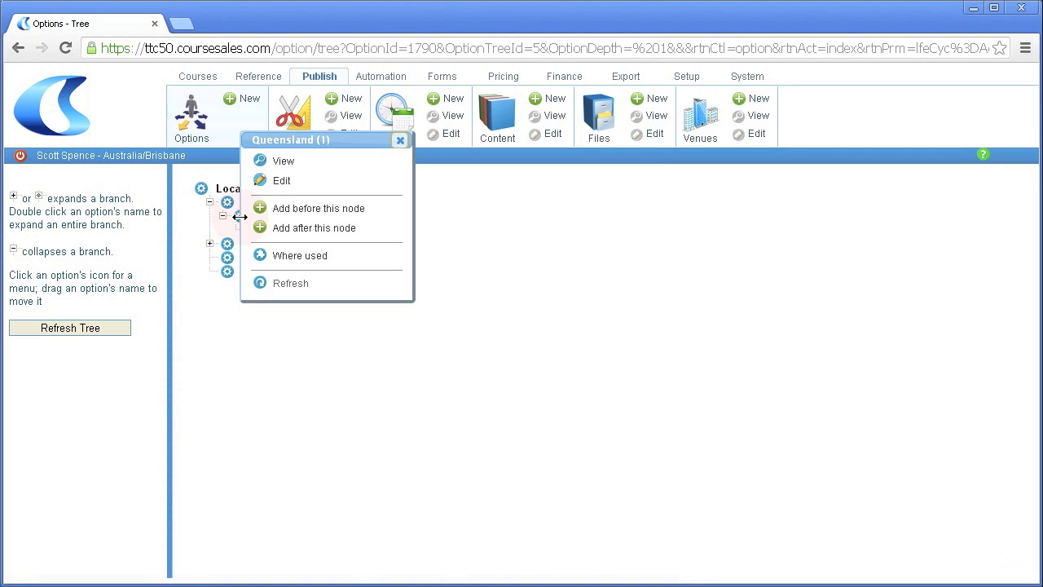
click(298, 214)
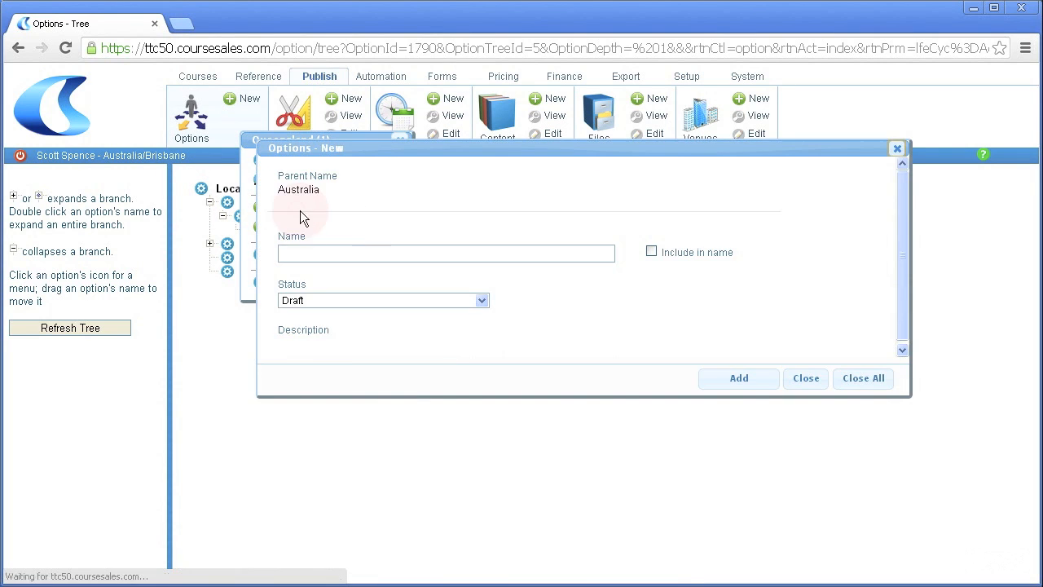
click(368, 247)
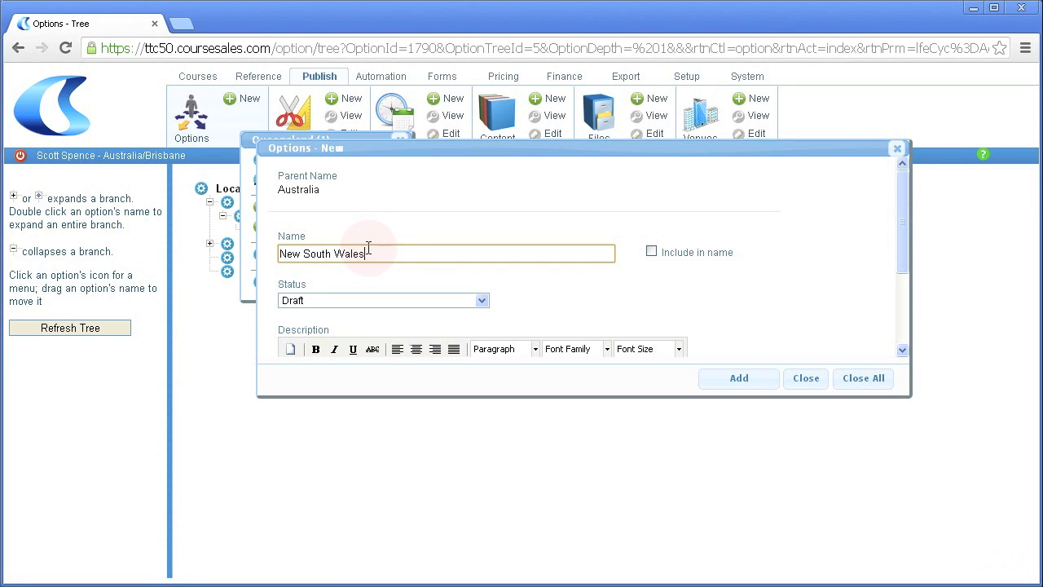
click(360, 302)
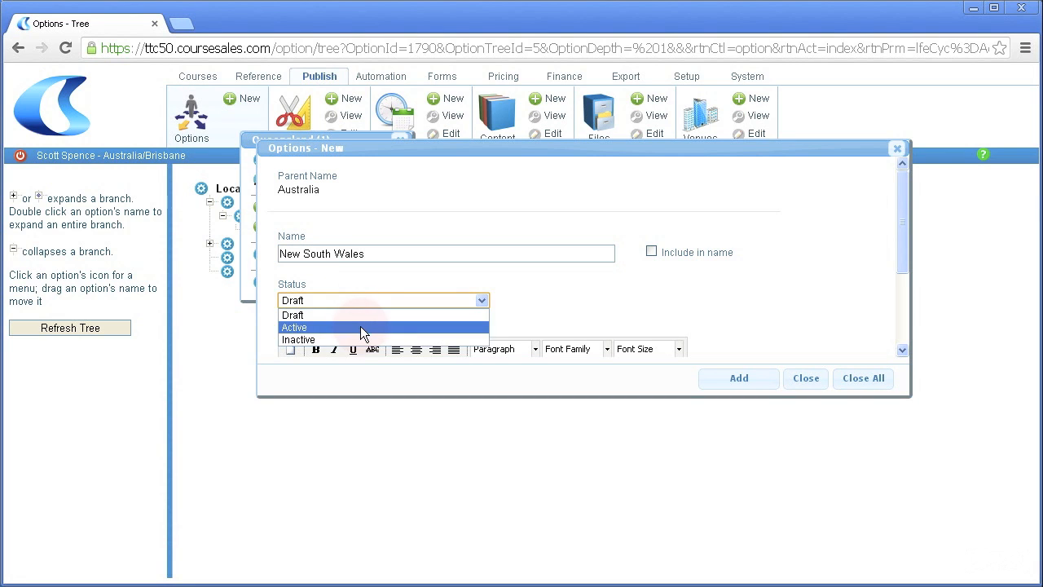
click(361, 326)
click(732, 380)
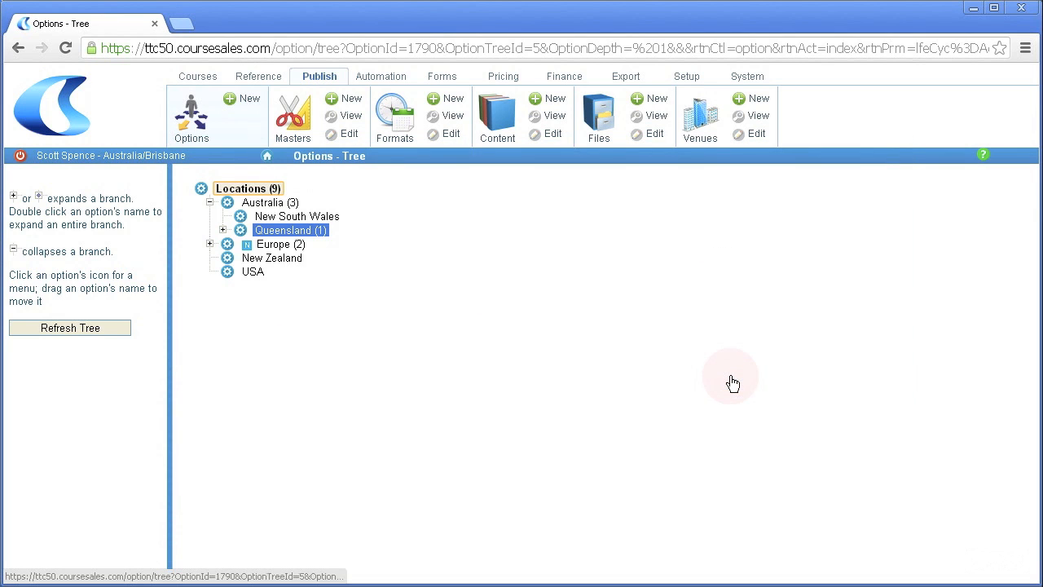
Add a child location named Sydney with status Active under New South Wales.
click(241, 217)
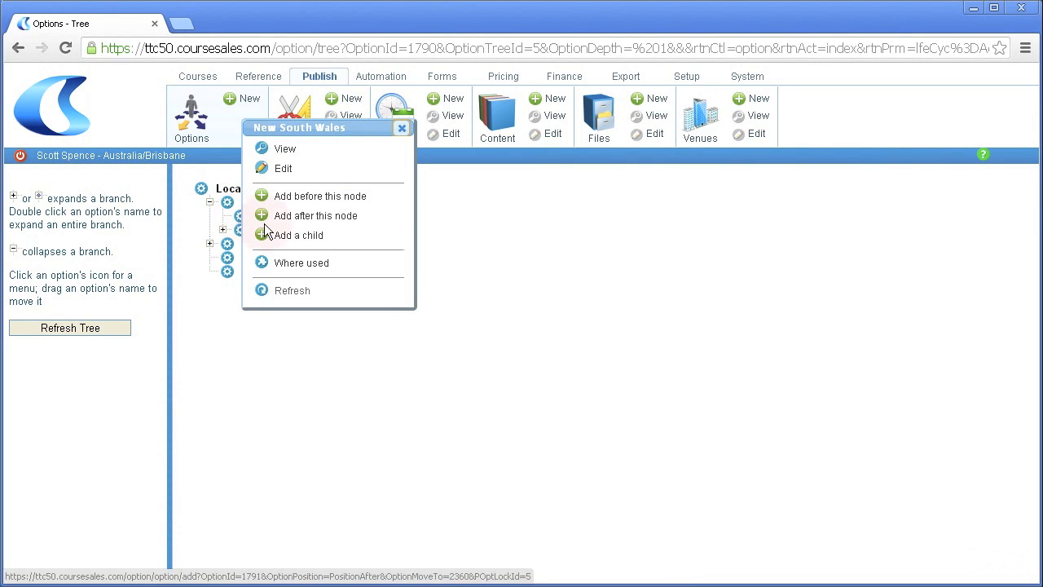
click(287, 238)
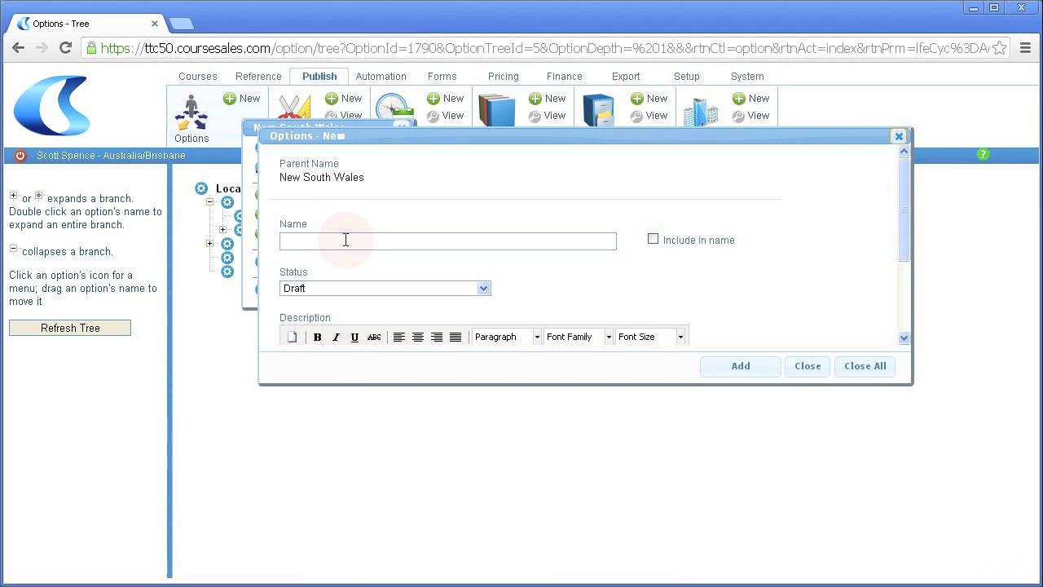
click(346, 241)
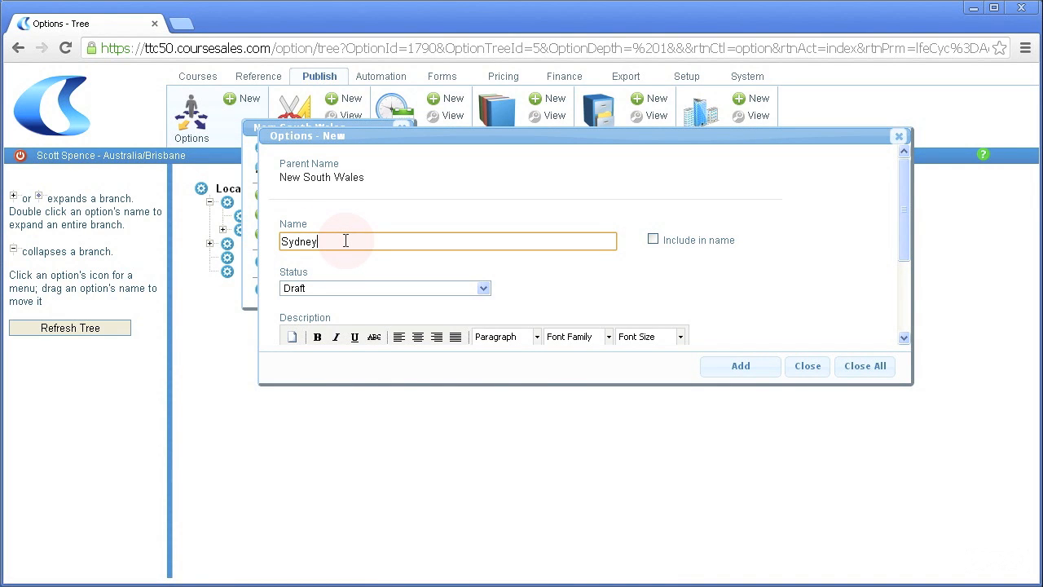
text(Sydney)
click(347, 287)
click(347, 311)
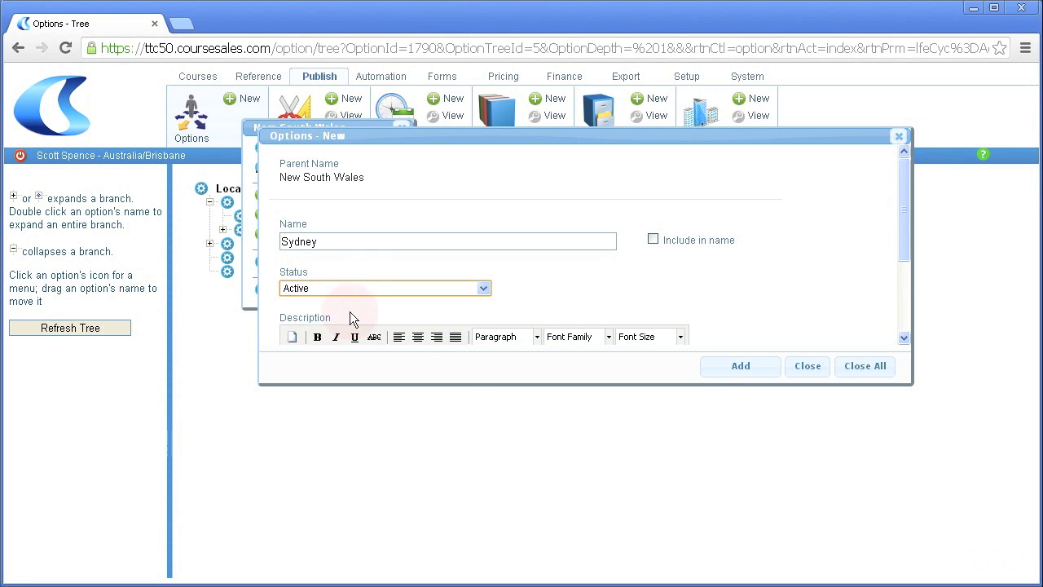
click(733, 368)
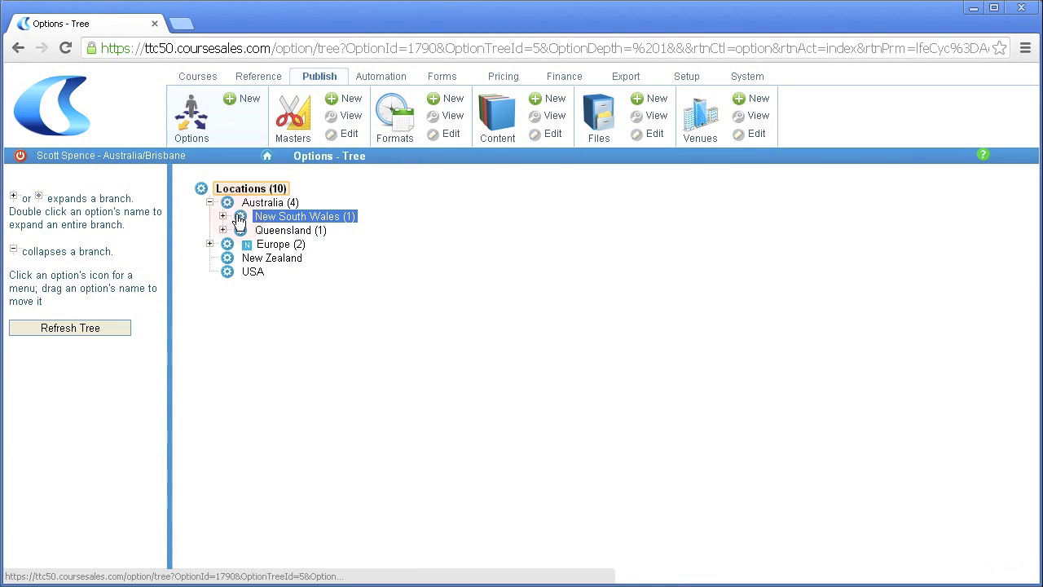
Expand the Queensland branch, then enable Include in name for New South Wales and save the option.
click(222, 231)
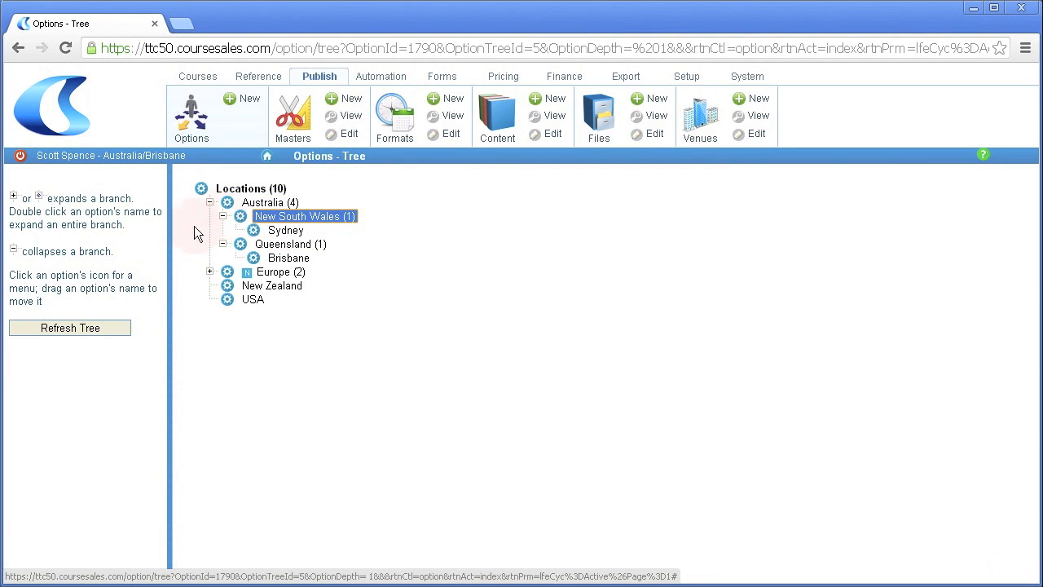
click(241, 218)
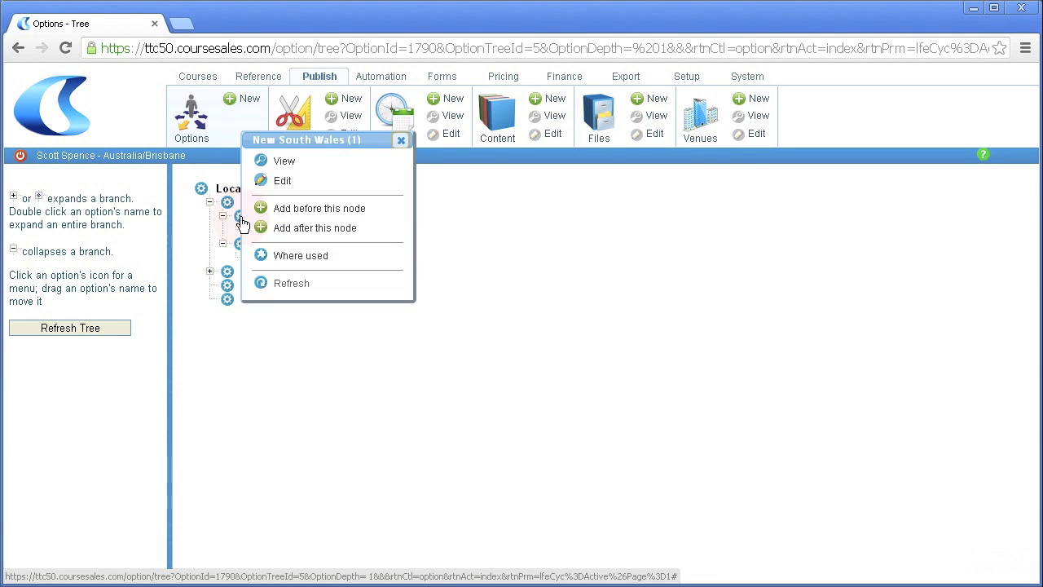
click(283, 184)
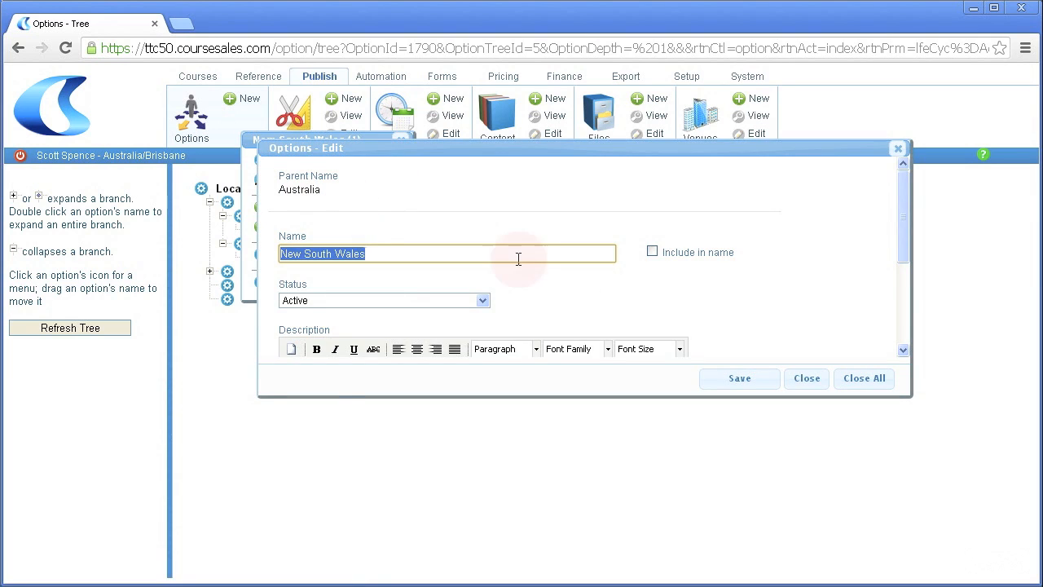
click(652, 252)
click(729, 383)
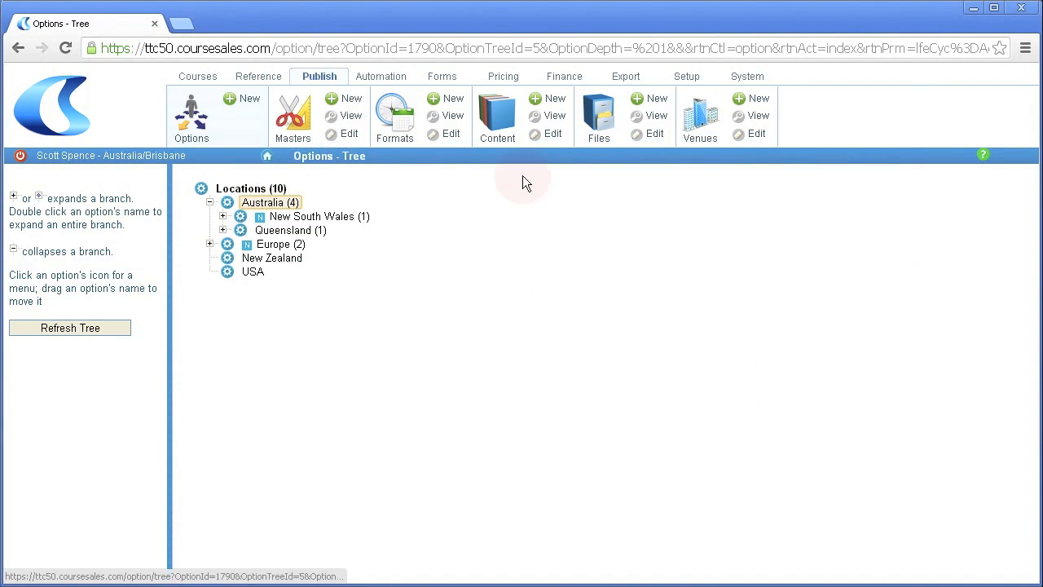
Review the location names offered in a new content record, then leave the form without adding it.
click(546, 99)
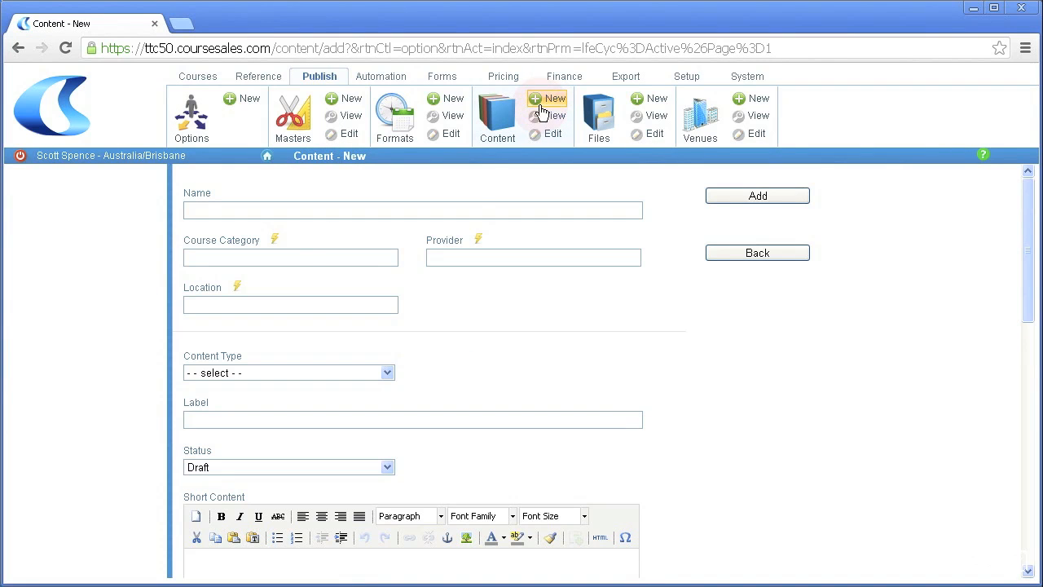
click(237, 288)
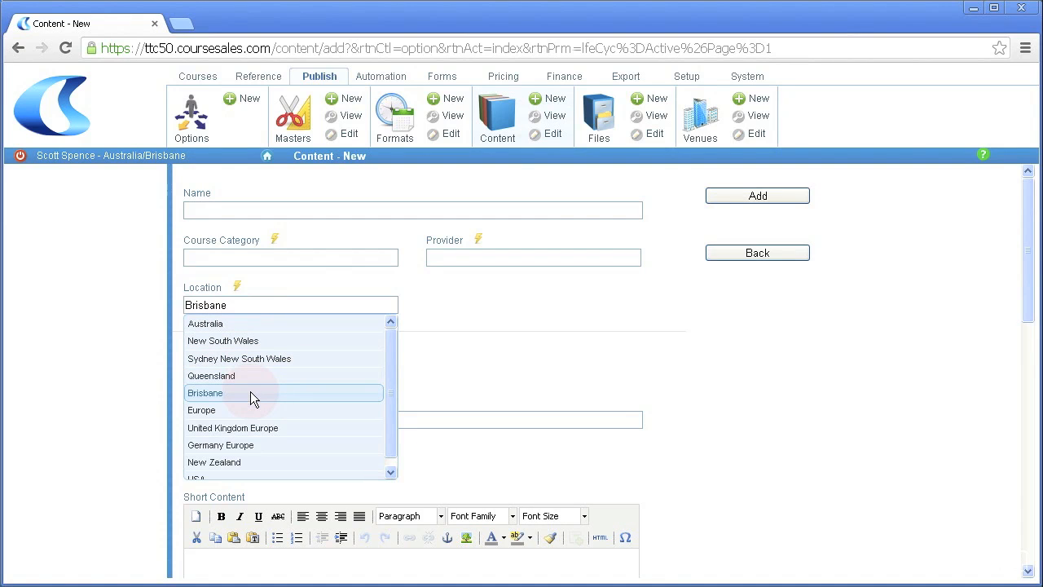
click(716, 253)
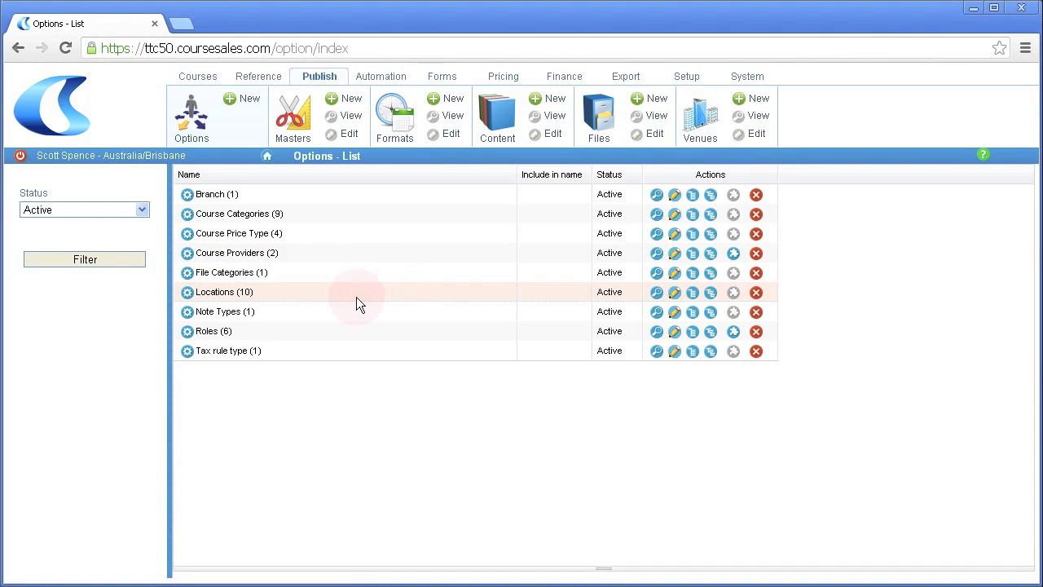
Reopen the Locations option tree, enable Include in name for Queensland under Australia, and save the option.
click(711, 293)
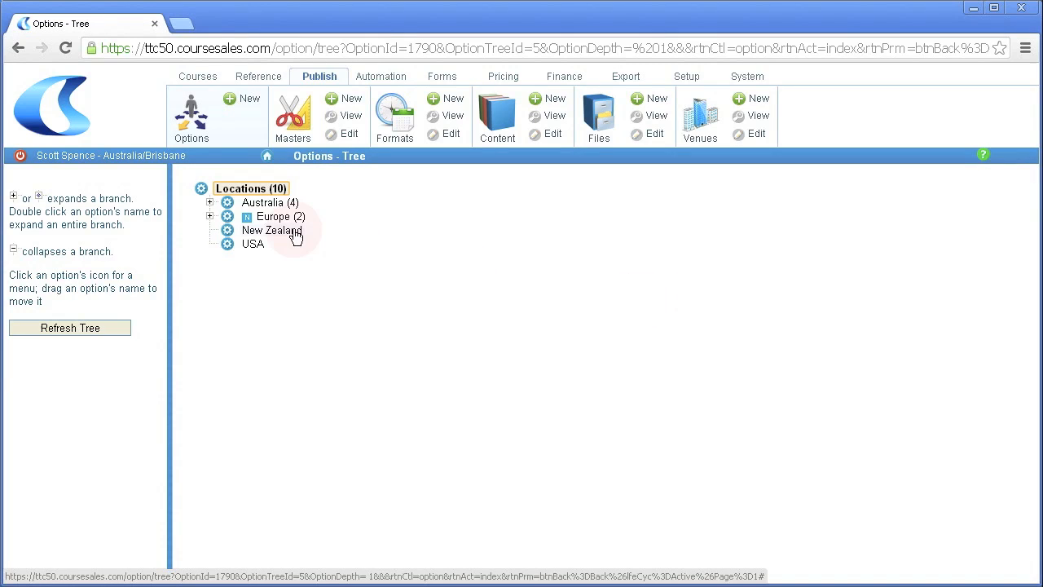
click(210, 203)
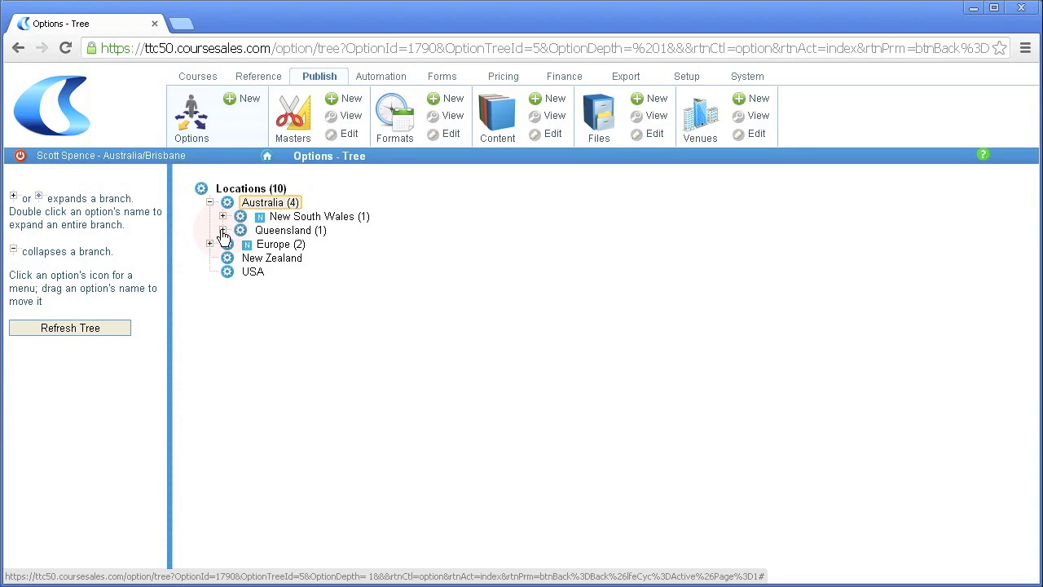
click(241, 232)
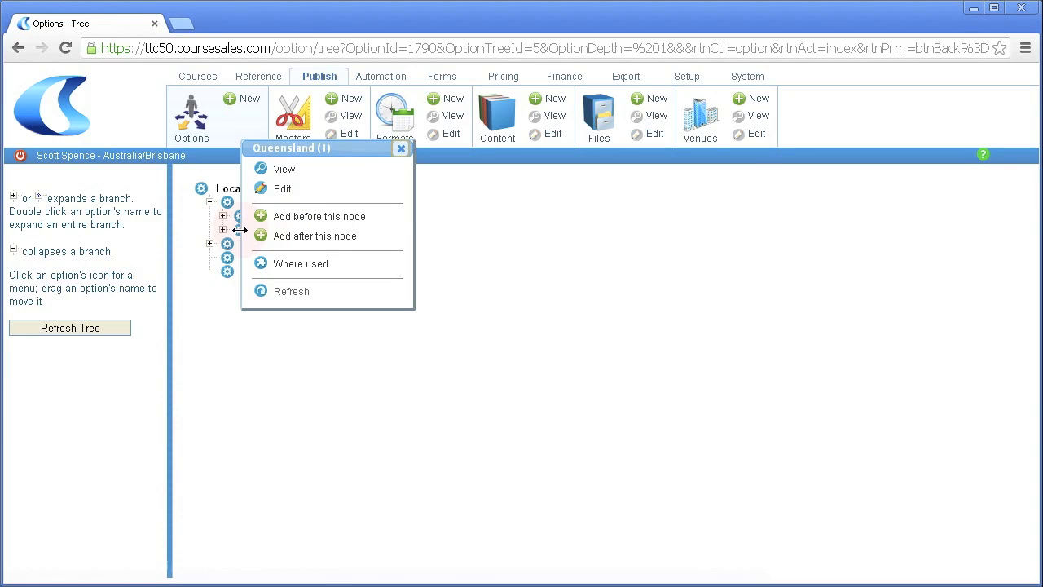
click(280, 189)
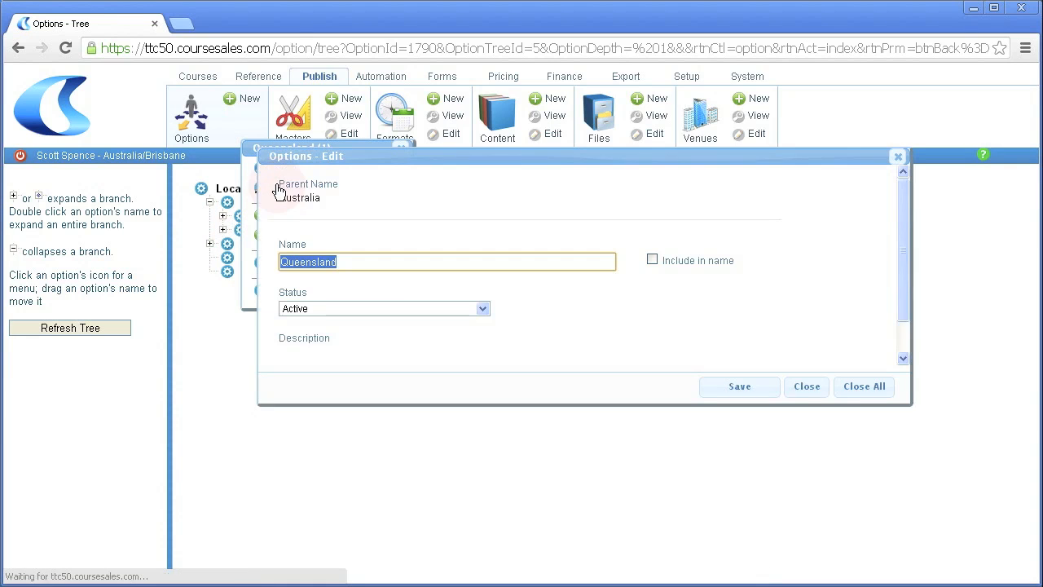
click(654, 259)
click(755, 388)
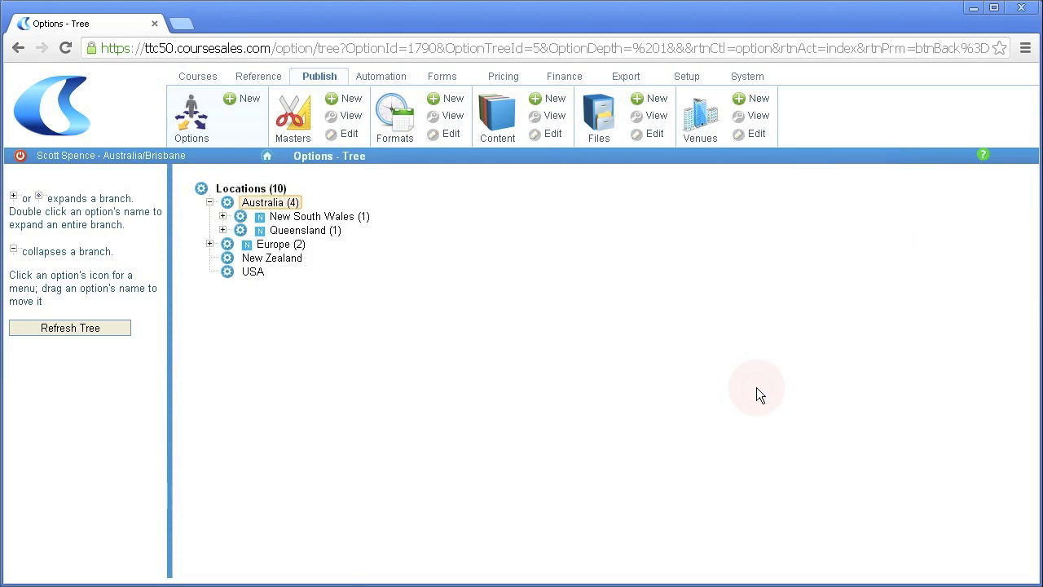
Recheck how the Queensland and New South Wales child locations are named in a new content record's location choices.
click(553, 100)
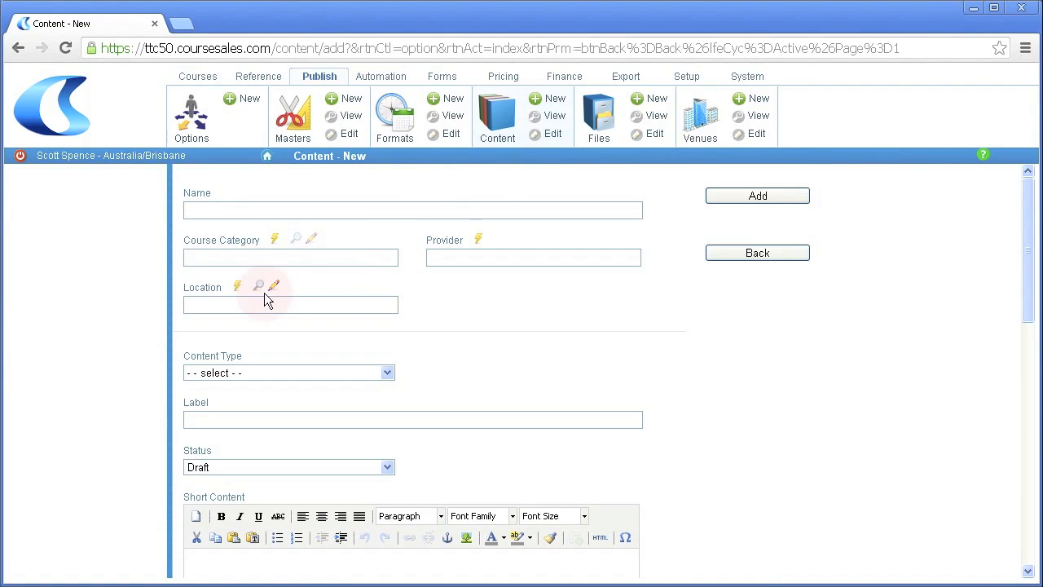
click(237, 288)
click(238, 359)
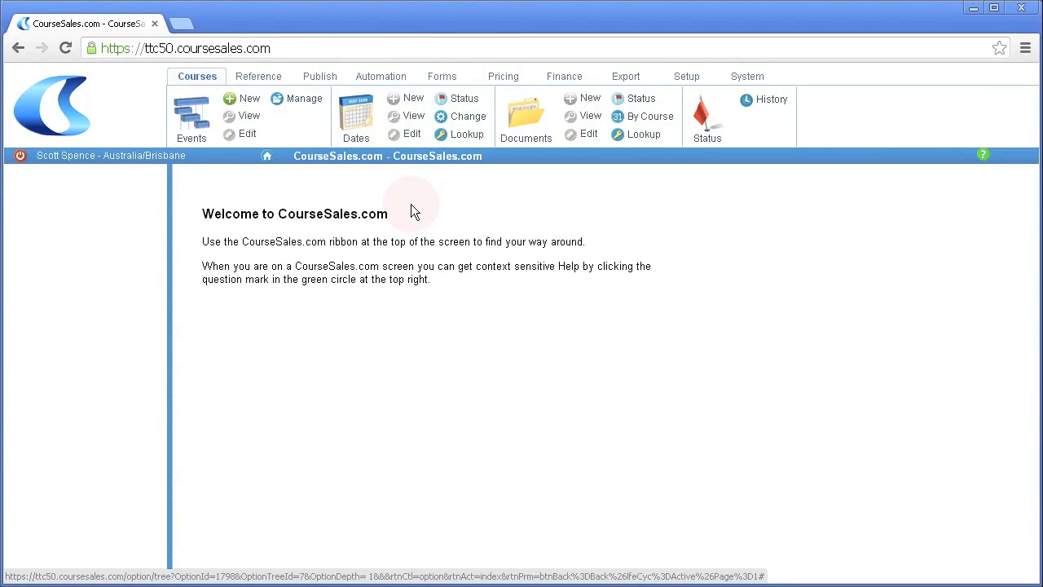
Open the Course Providers option tree from the options list.
click(322, 77)
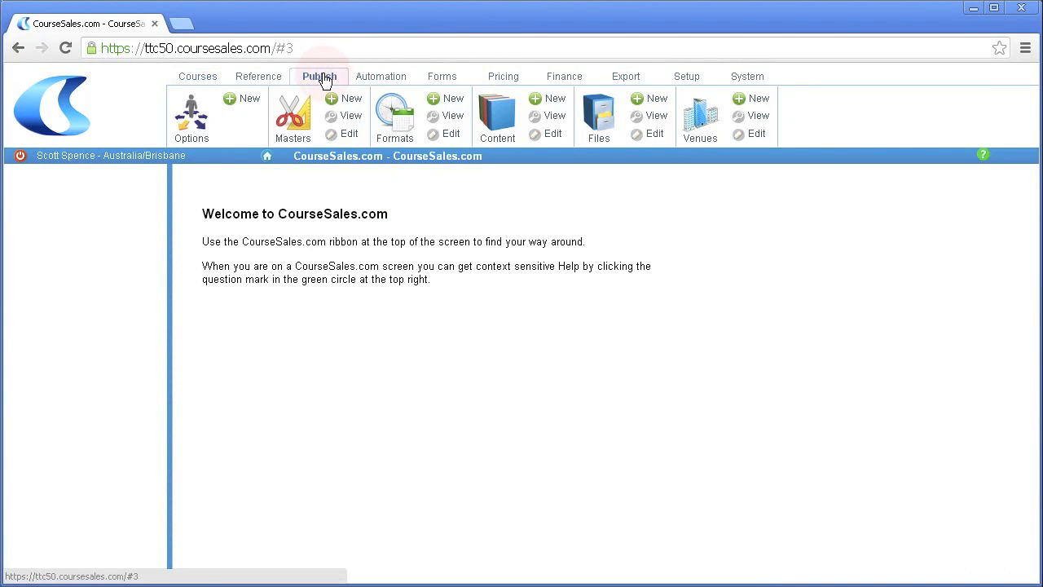
click(194, 118)
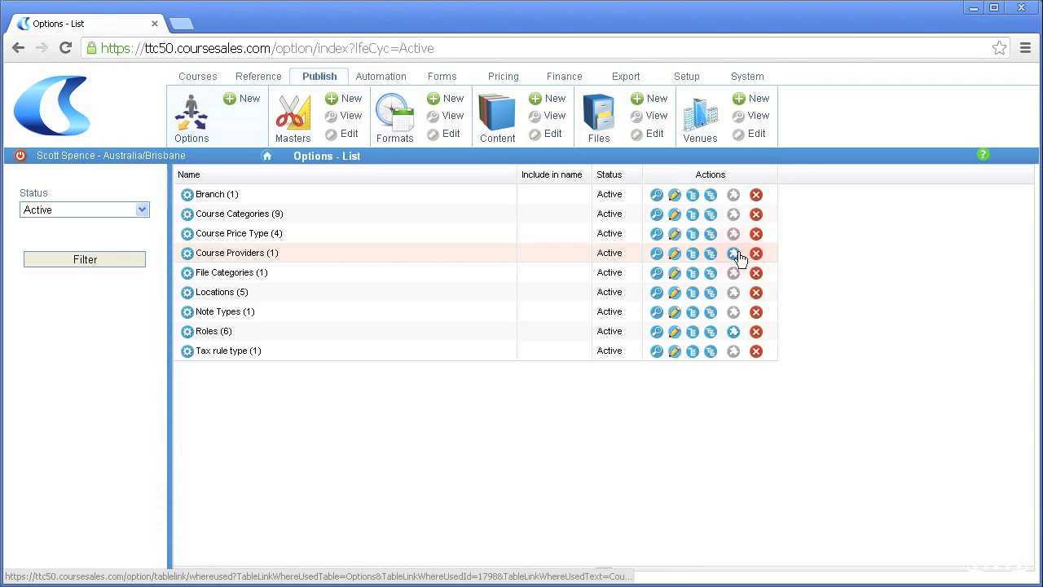
click(711, 254)
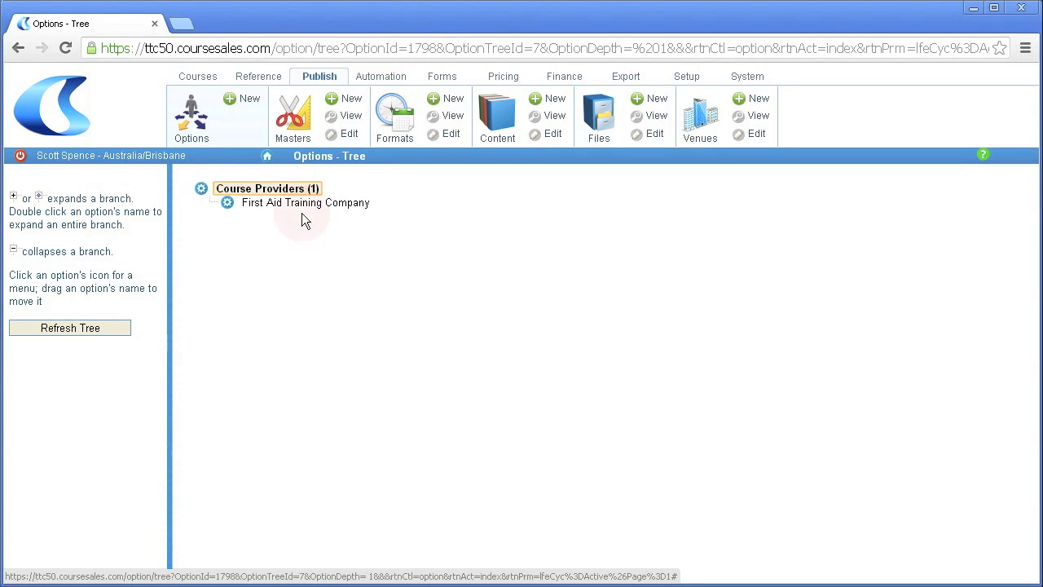
Add a course provider named Emergency Services Training with status Active after First Aid Training Company.
click(228, 203)
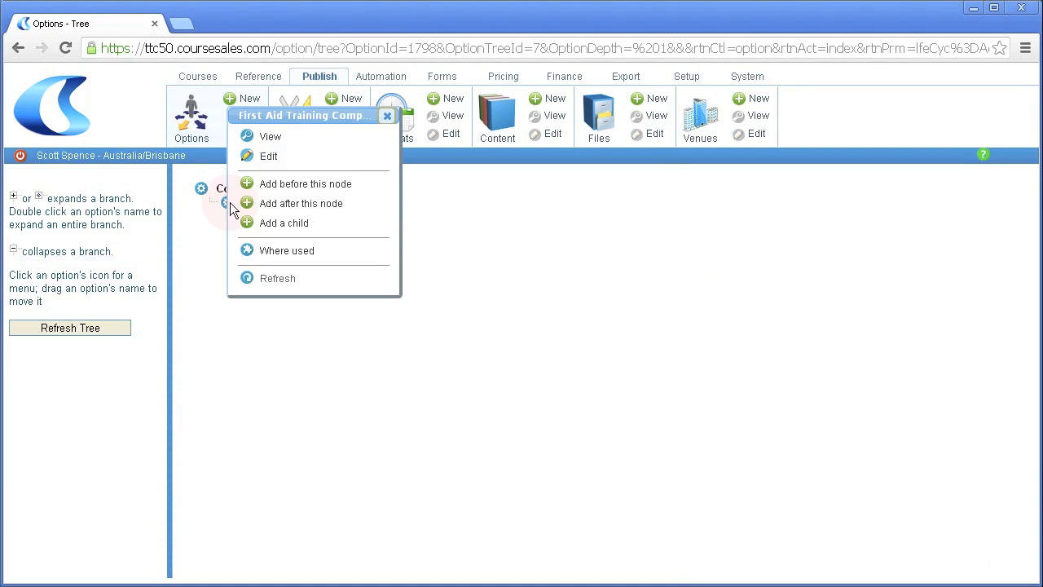
click(281, 206)
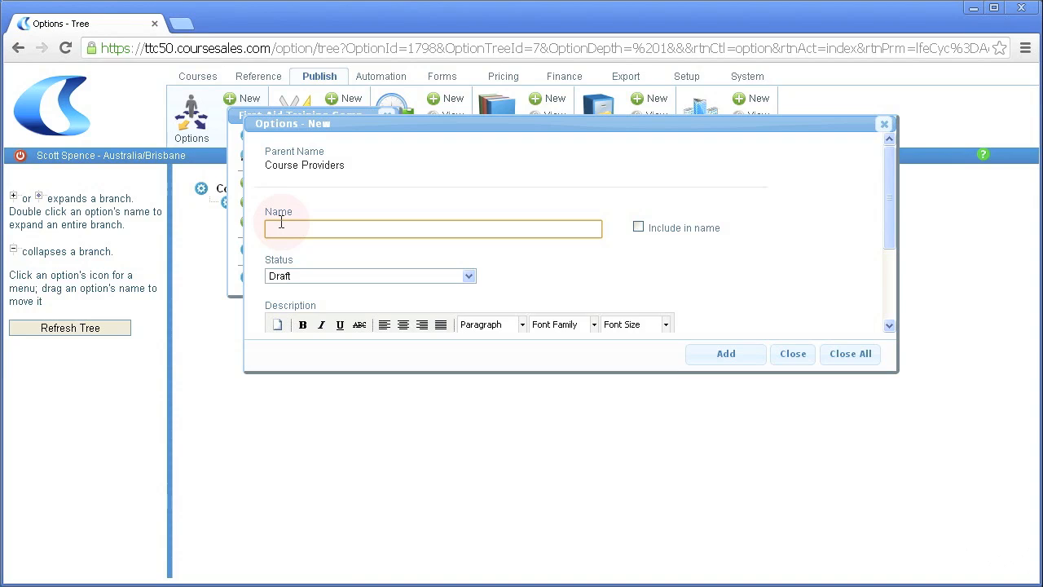
text(Emergency Services)
text(Trainging)
key(BackSpace)
key(BackSpace)
key(BackSpace)
key(BackSpace)
text(ing)
click(296, 275)
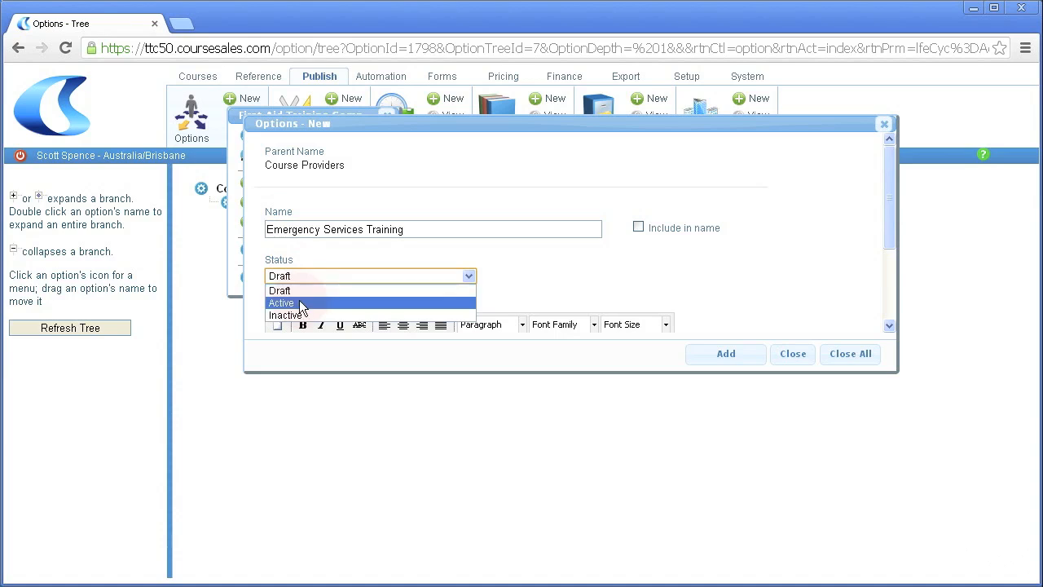
click(297, 300)
click(727, 359)
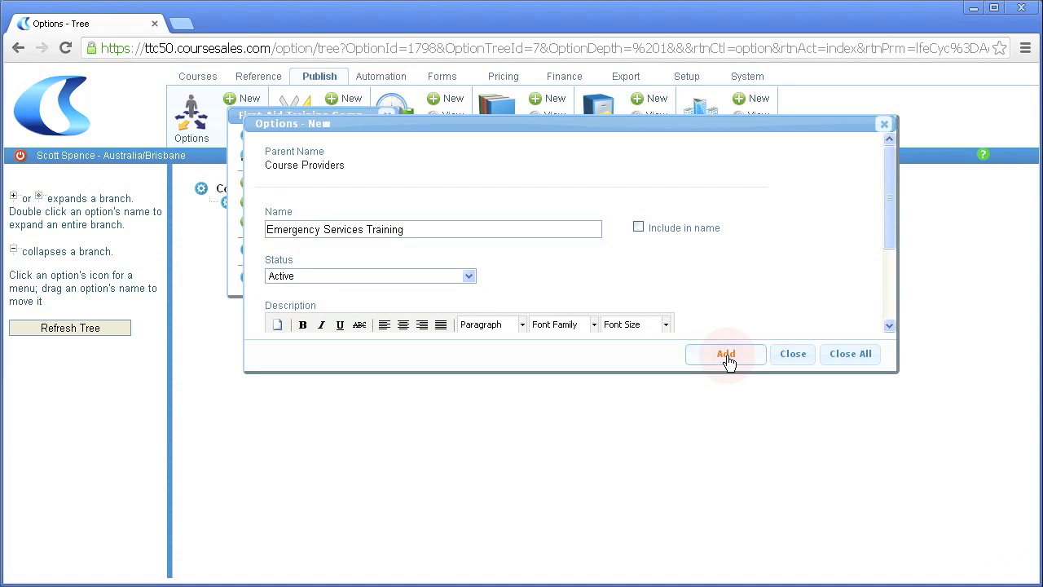
click(727, 359)
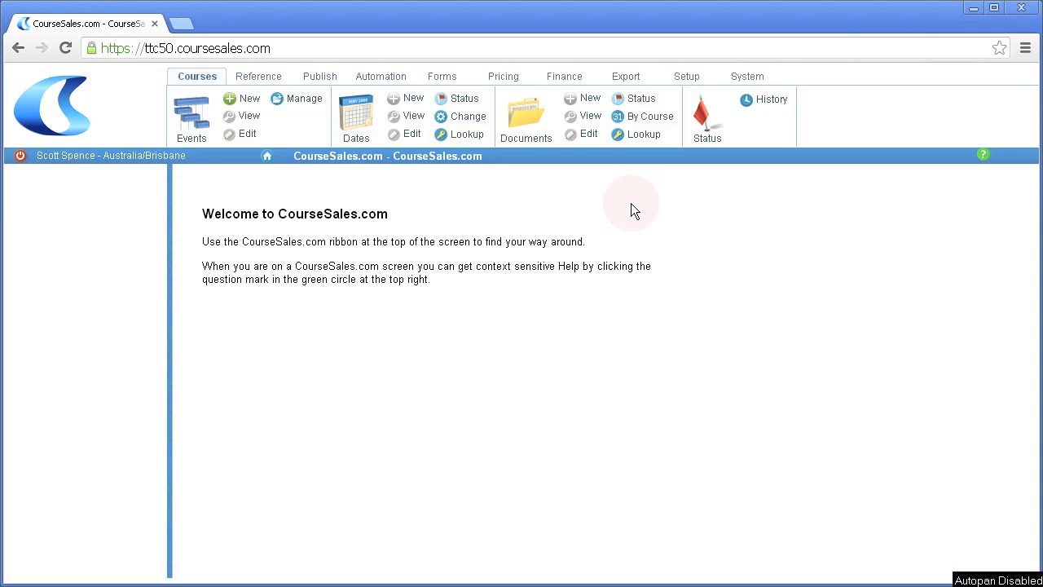
Start a new content record and name it Terms and Conditions - General.
click(324, 76)
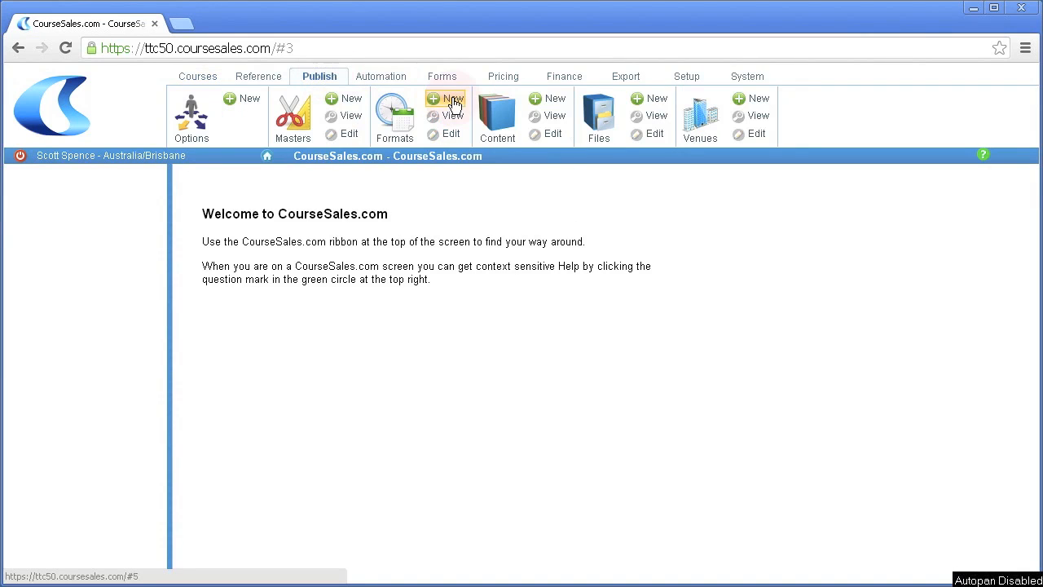
click(543, 98)
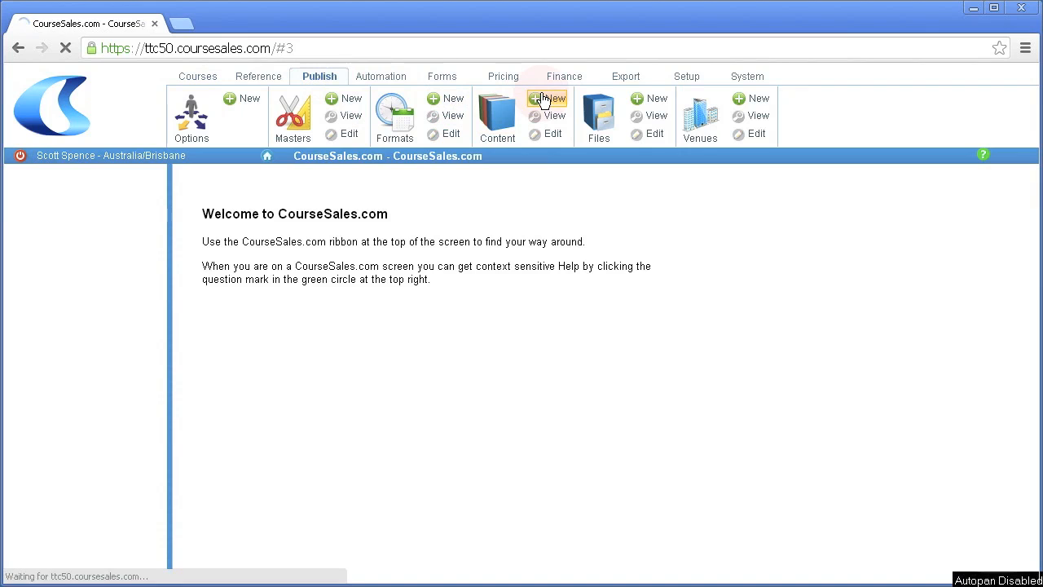
click(362, 213)
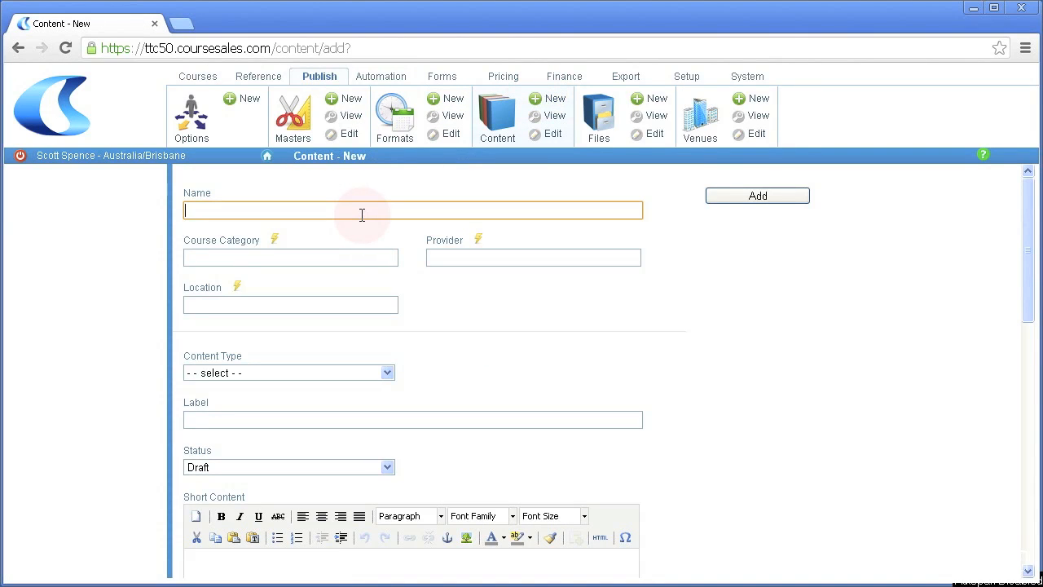
text(Terms and Conditions - Genercal)
key(BackSpace)
key(BackSpace)
key(BackSpace)
text(al)
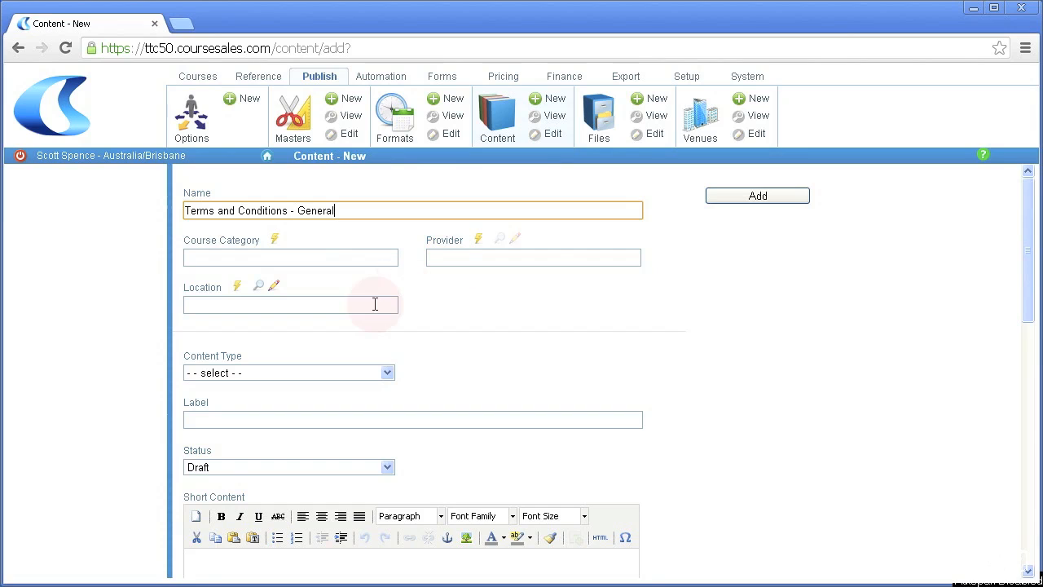
Set the content type to Topic, the label to Terms and Conditions - General, and the status to Active.
click(348, 372)
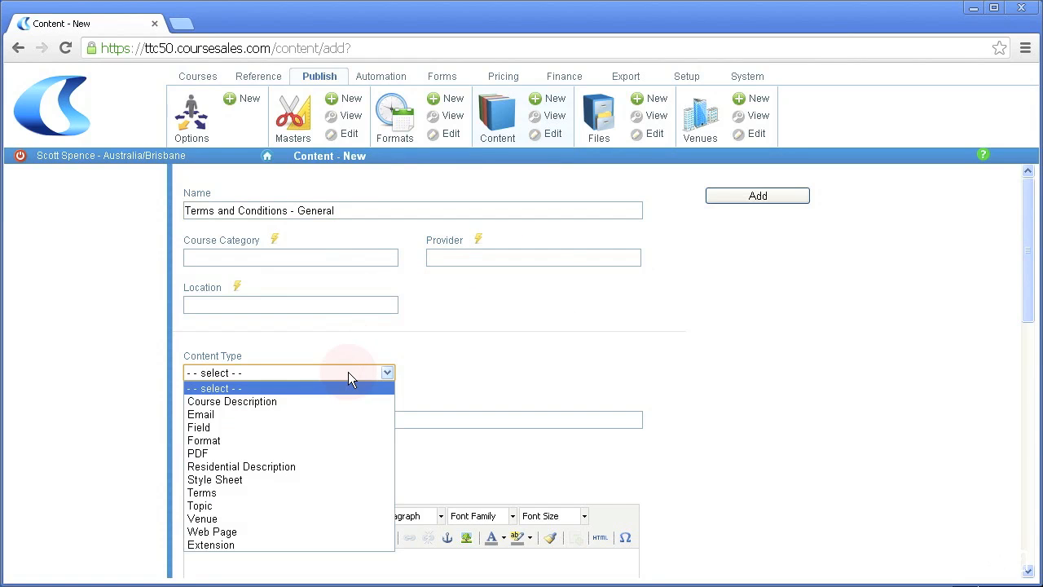
click(303, 505)
click(219, 418)
text(Terms)
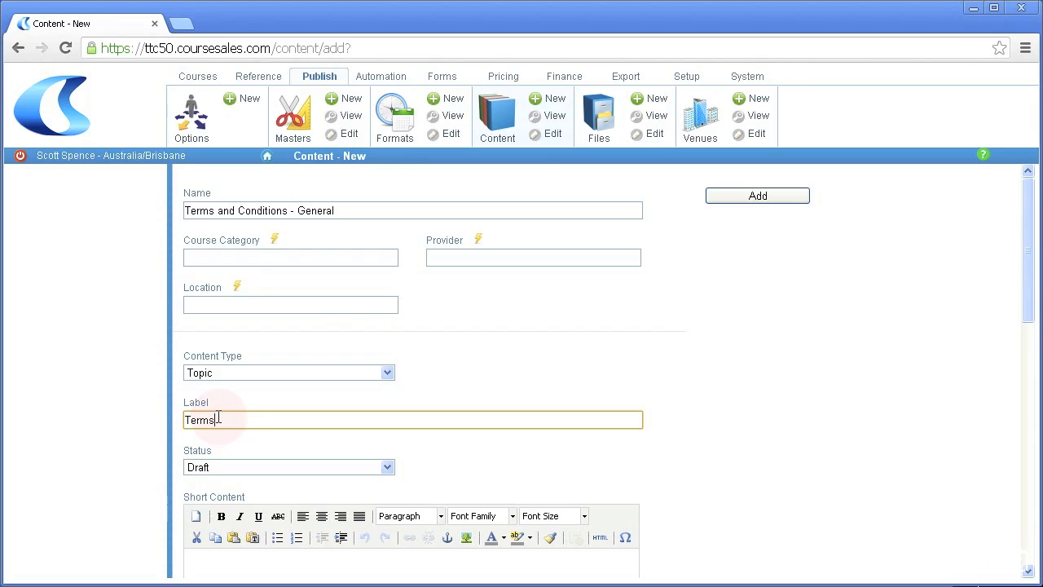
text( and Conditions - General)
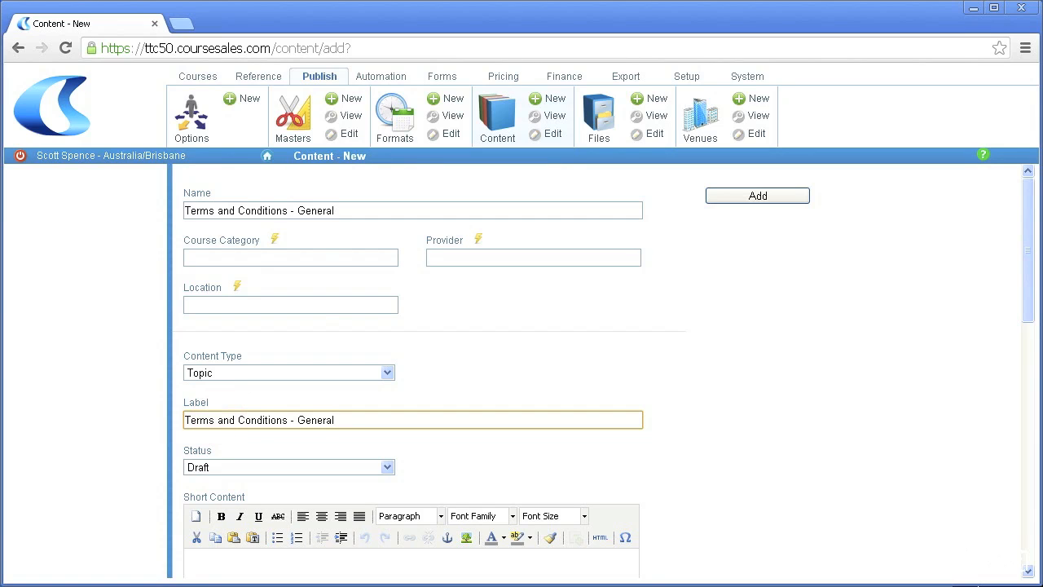
click(364, 471)
click(353, 493)
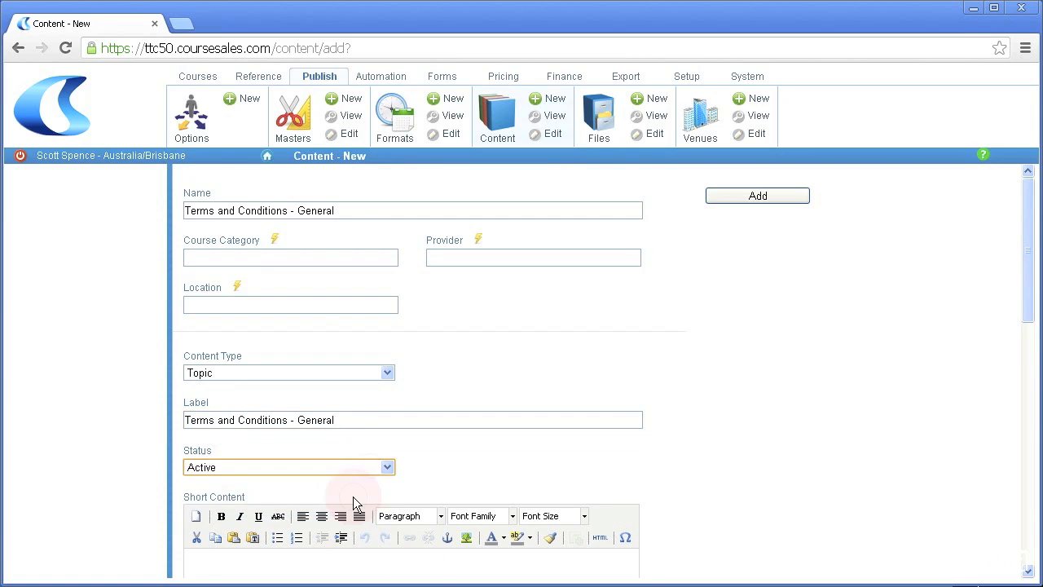
Fill the long content with the general terms, cancellation and transfers, substitutions and filming text, and add the content record.
scroll(369, 557, down, 3)
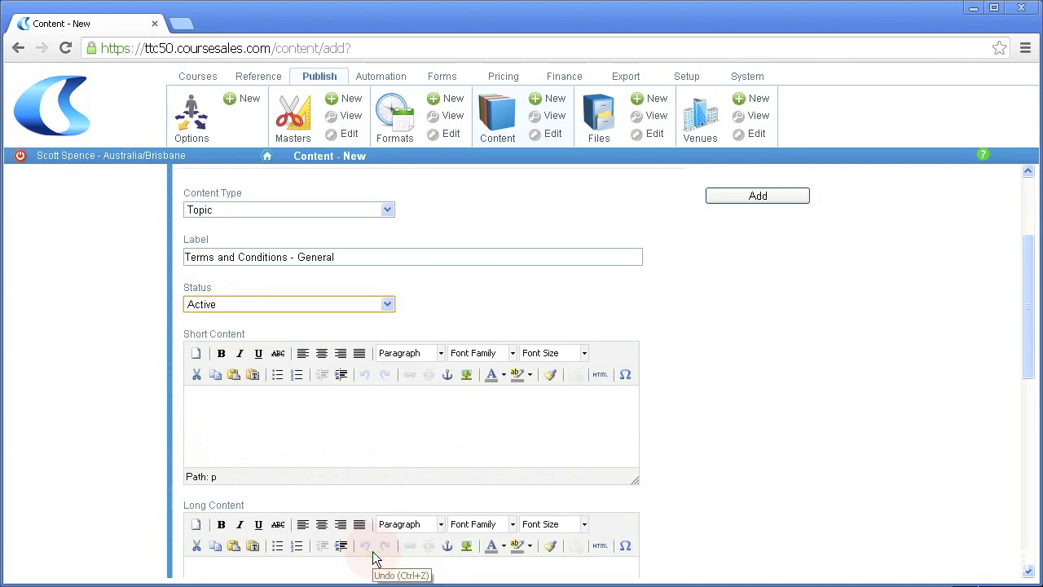
scroll(373, 554, down, 1)
click(289, 449)
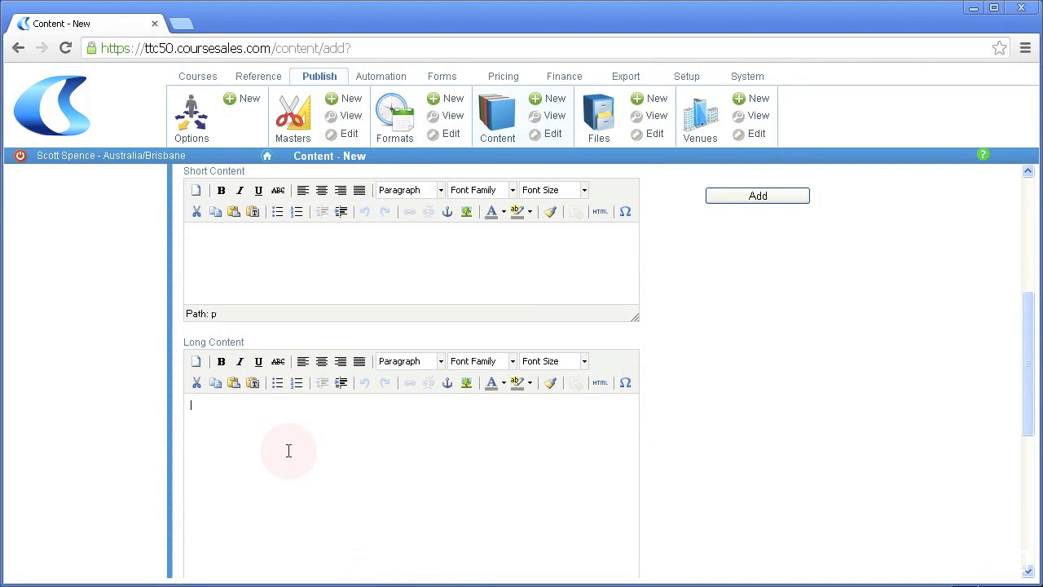
scroll(289, 451, down, 1)
scroll(288, 451, down, 1)
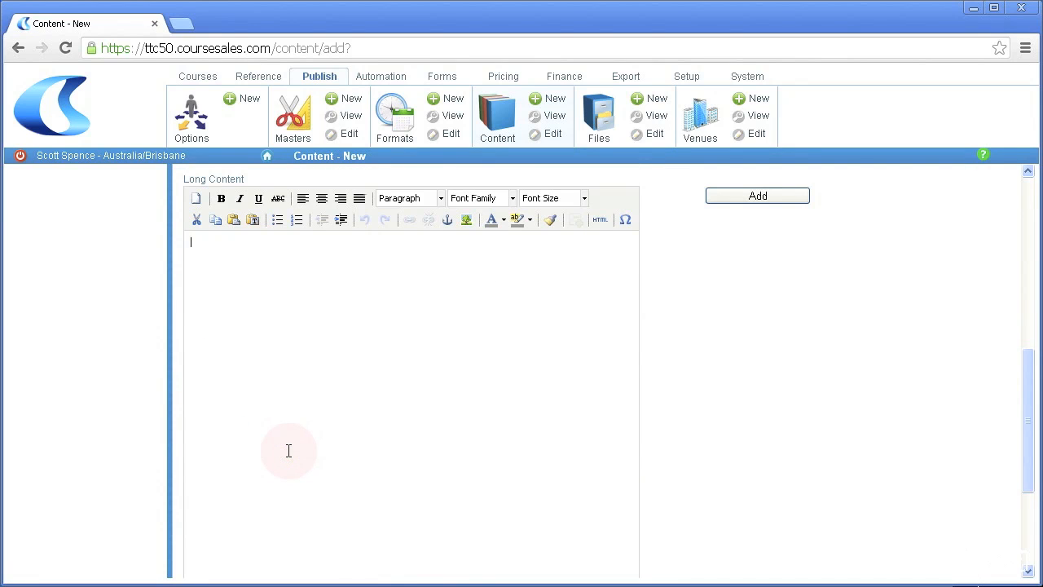
text(General Terms Payment is due when we notify you we are holding a provisional booking Provisional bookings are held for a limited time; bookings are only confirmed after we receive full payment Joining instructions, including information about the venue, and any printed material are sent after you pay (allow 2 business days for delivery) CC Learning reserves the right to modify the course, alter or cancel course dates; we are not liable for the cost of any travel or accommodation you may have booked Examination resits are at your cost If your course is invoiced to your place of work your examination results may be disclosed to your employer, if we receive a written request.. Cancellation and transfers If you cancel your place: More than 28 days prior to the start date = no charge 28-14 days prior to start date = 50% of total course fee Fewer than 14 days prior to start date = 100% of total course fee If you transfer to another course: 28-14 days prior to the start date = $350 penalty Fewer than 14 days prior to the start date = $500 penalty Substitutions If someone else is to take your place on the course please contact us immediately. Filming Note that at CC Learning events we may film or take photos for publicity, coaching and quality improvement purposes. If you do not wish to be included please notify us in advance of attending the training.)
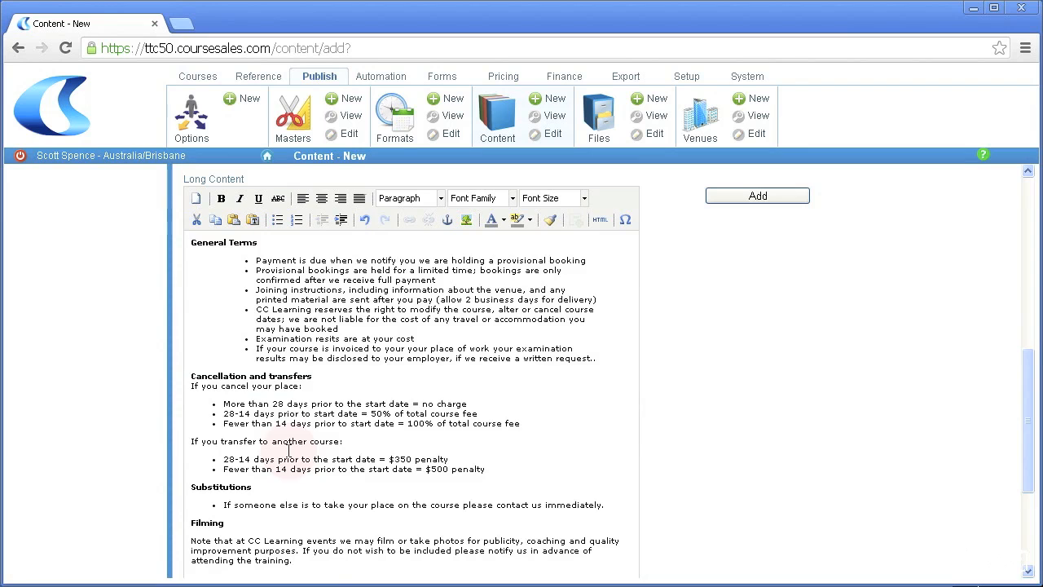
scroll(289, 451, down, 2)
click(764, 200)
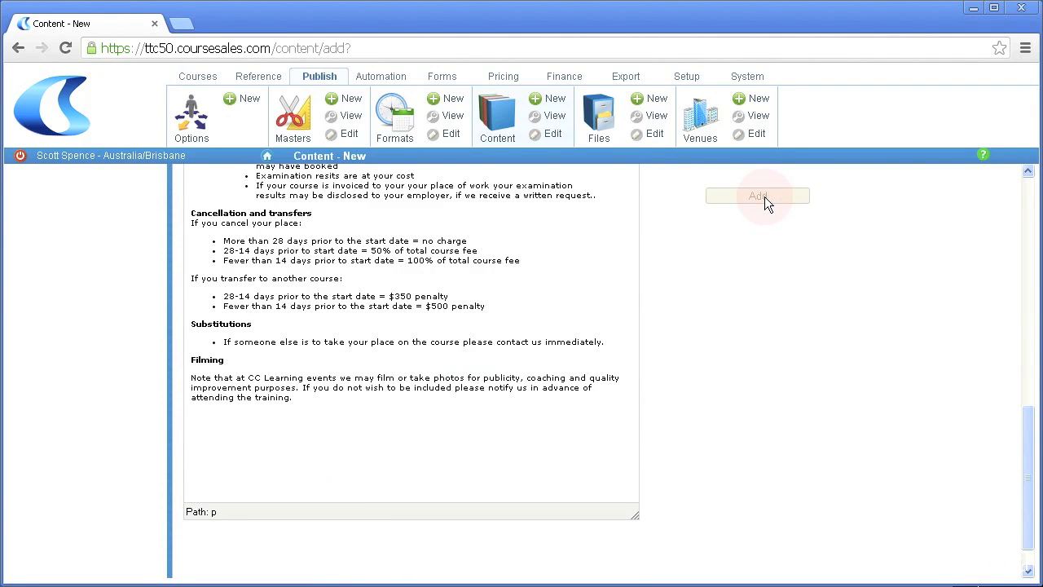